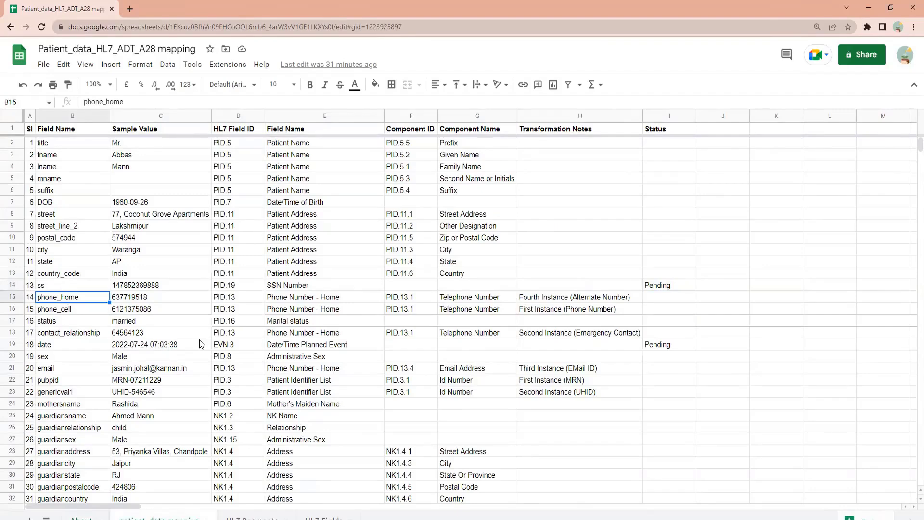
- Review the patient field names and sample values down to the guardian address entries in the mapping sheet
scroll(192, 343, "down", 2)
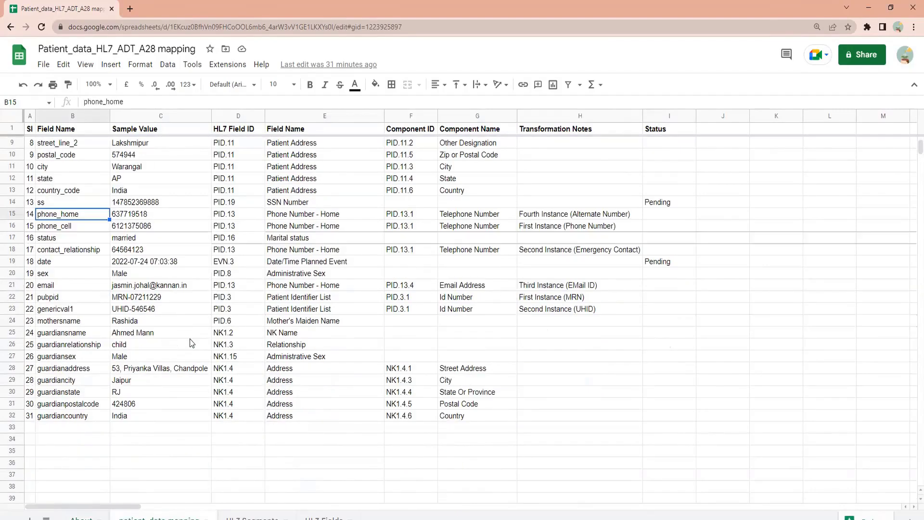
left_click(63, 424)
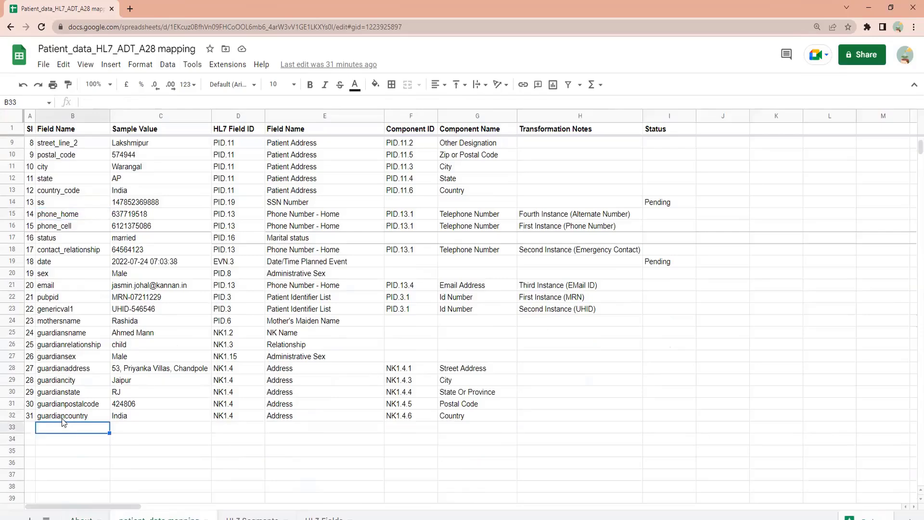
left_click(62, 417)
scroll(60, 413, "up", 2)
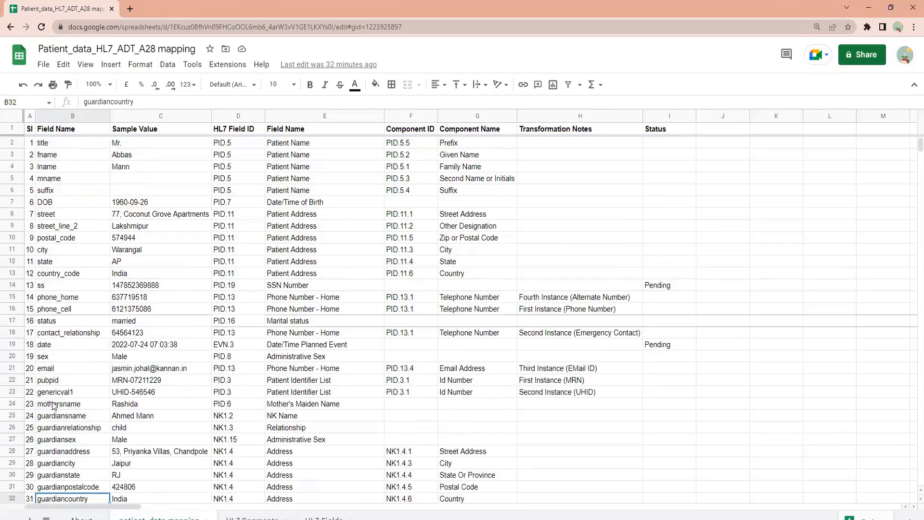
left_click(164, 450)
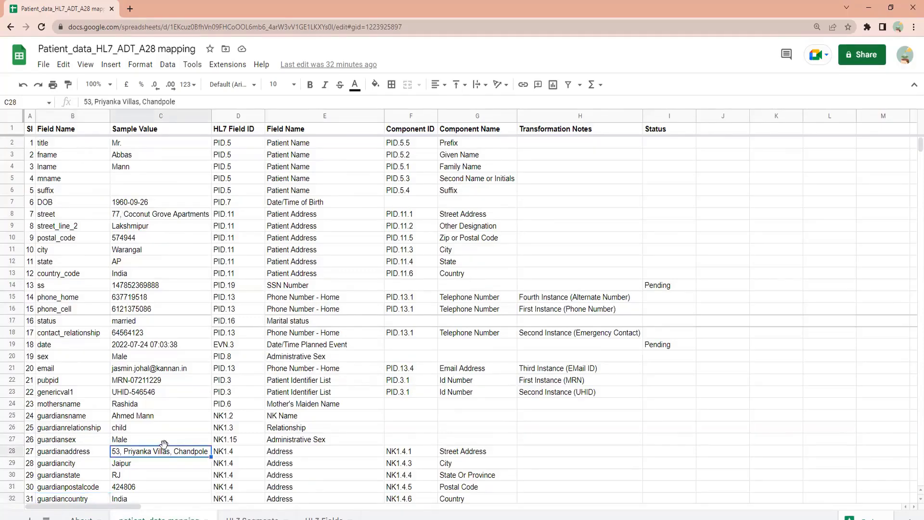
scroll(151, 356, "down", 3)
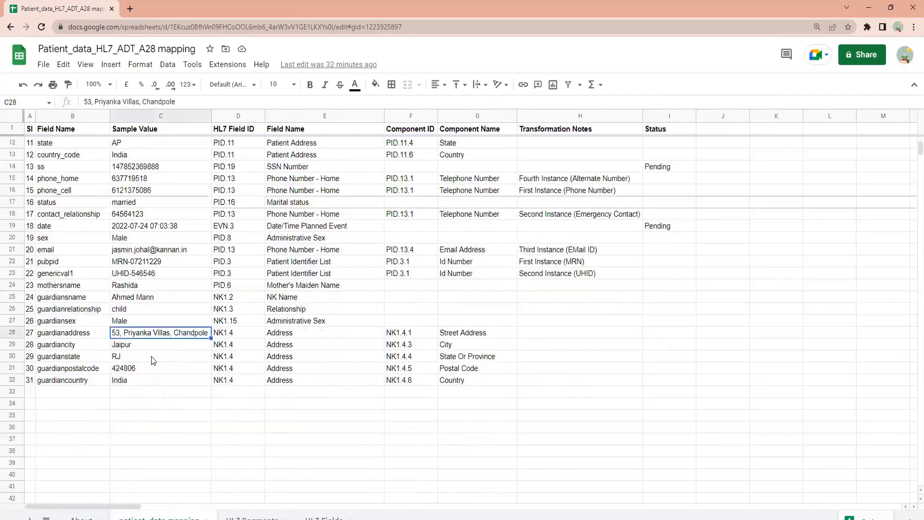
scroll(152, 356, "up", 3)
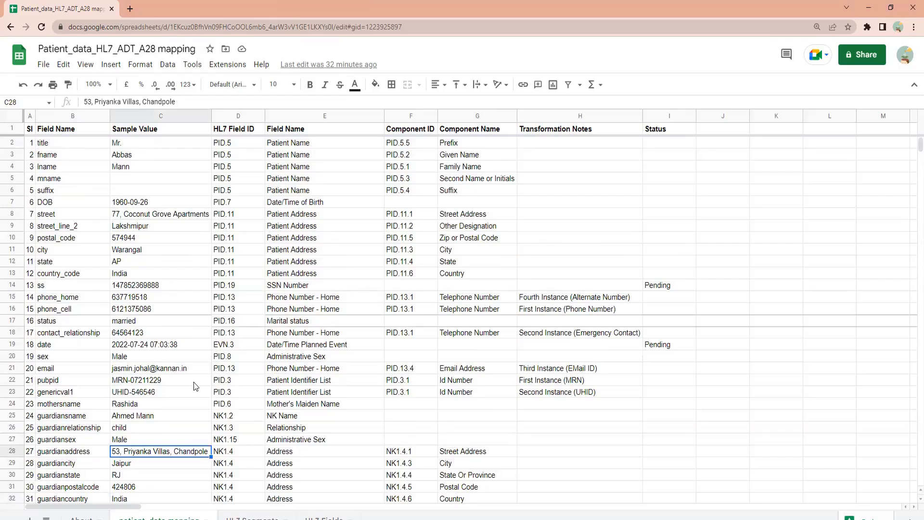
- Examine how the patient name rows map to HL7 field IDs, field names, component IDs and component names
left_click(166, 178)
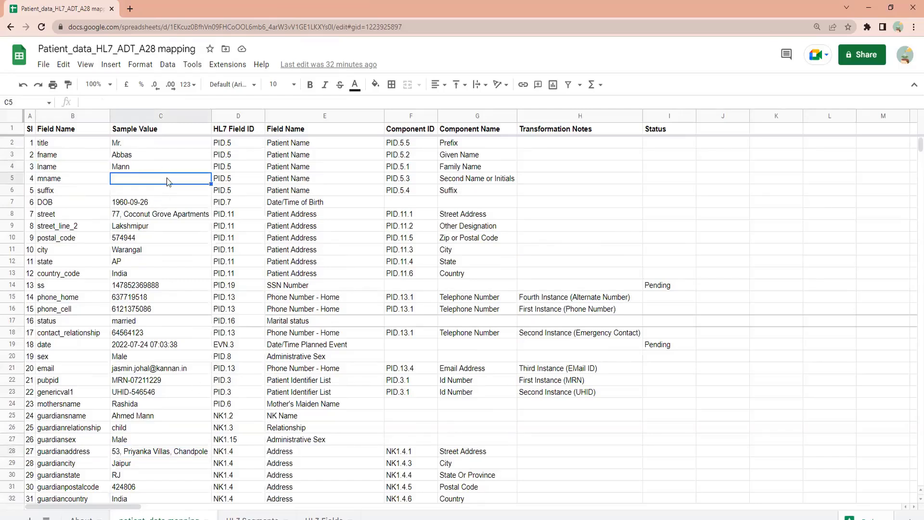
left_click(241, 181)
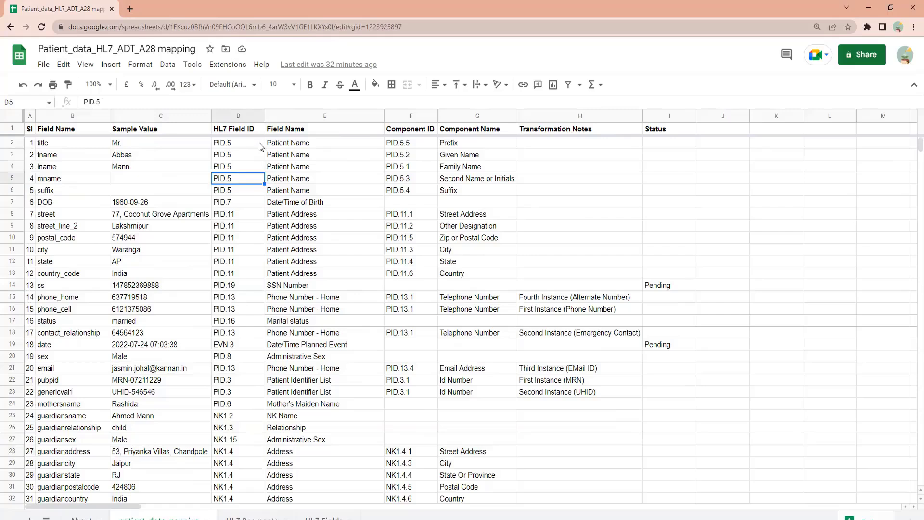
left_click(307, 146)
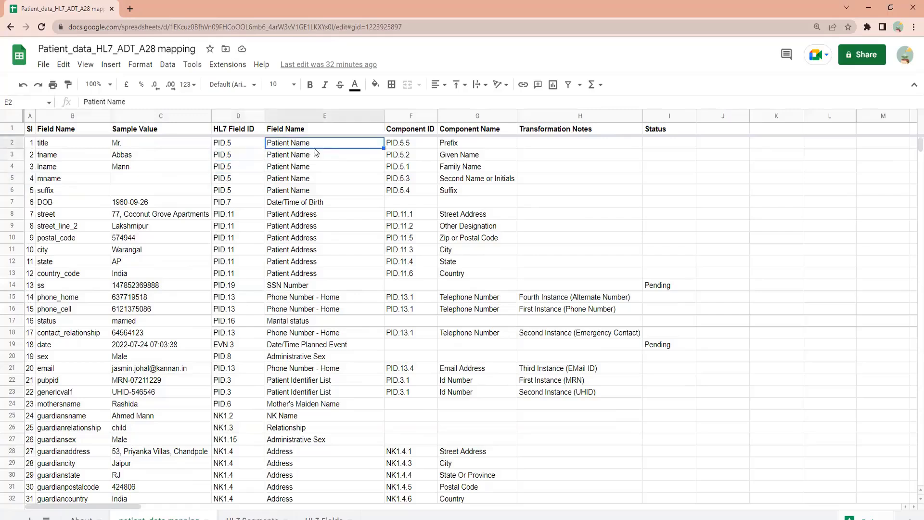
left_click(396, 144)
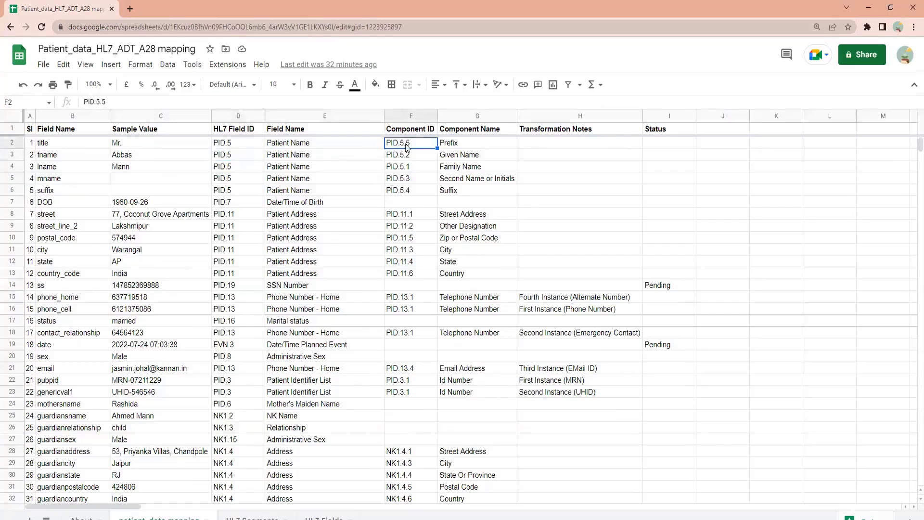
left_click(453, 155)
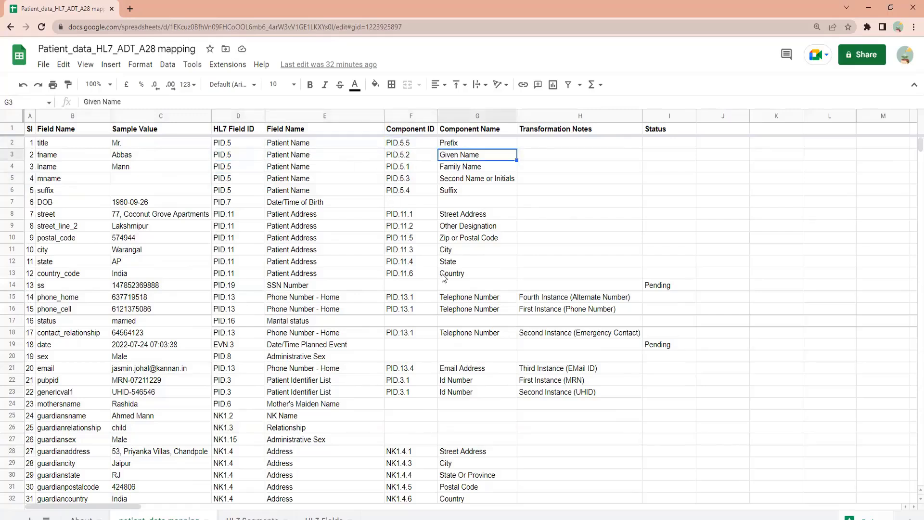
- Fill in the Component ID for the DOB row as PID.7.1, based on its HL7 Field ID
left_click(13, 203)
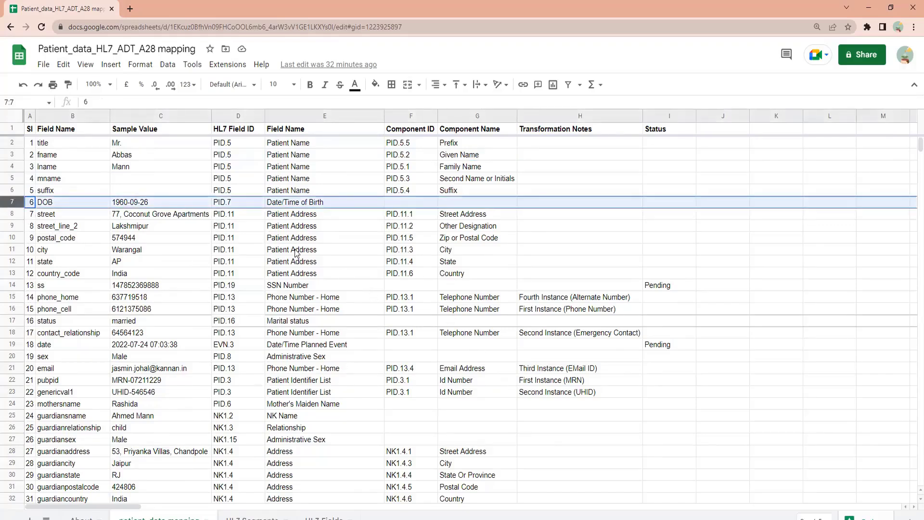
left_click(251, 206)
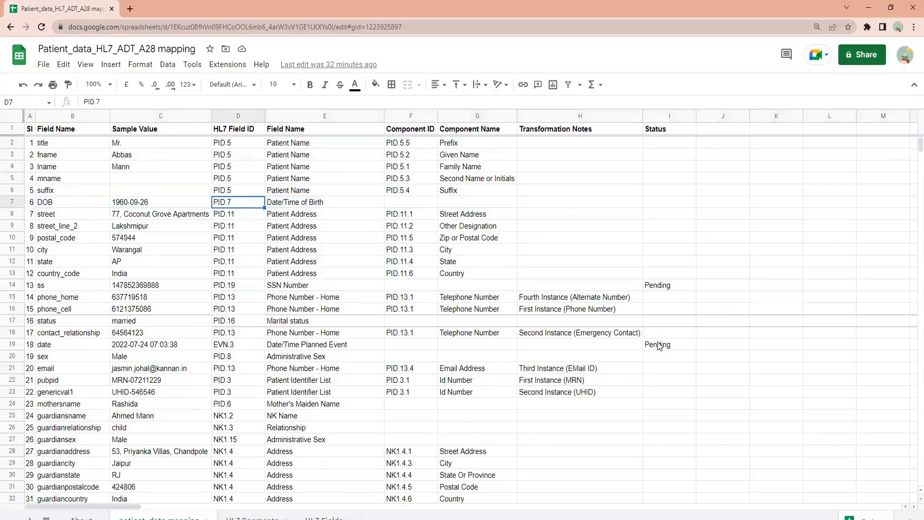
key("ctrl+c")
key("Right")
key("Right")
key("ctrl+v")
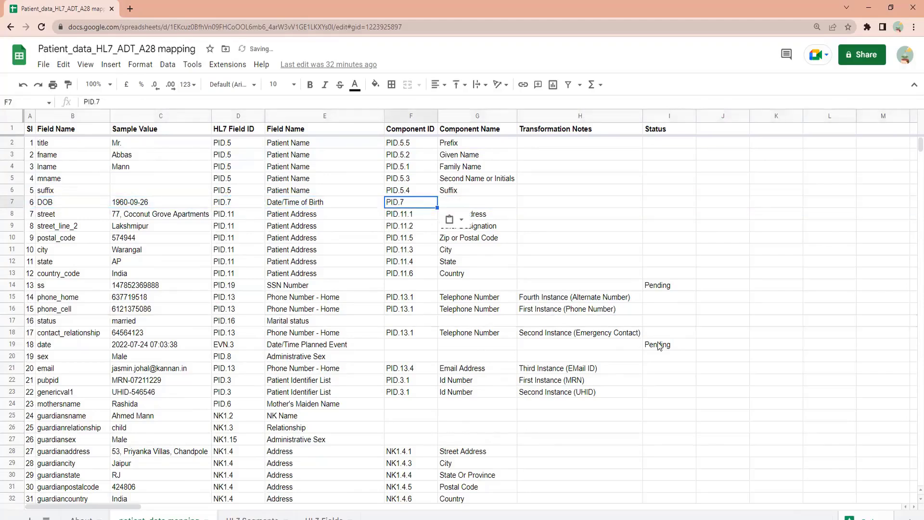
key("Return")
type(".1")
key("Return")
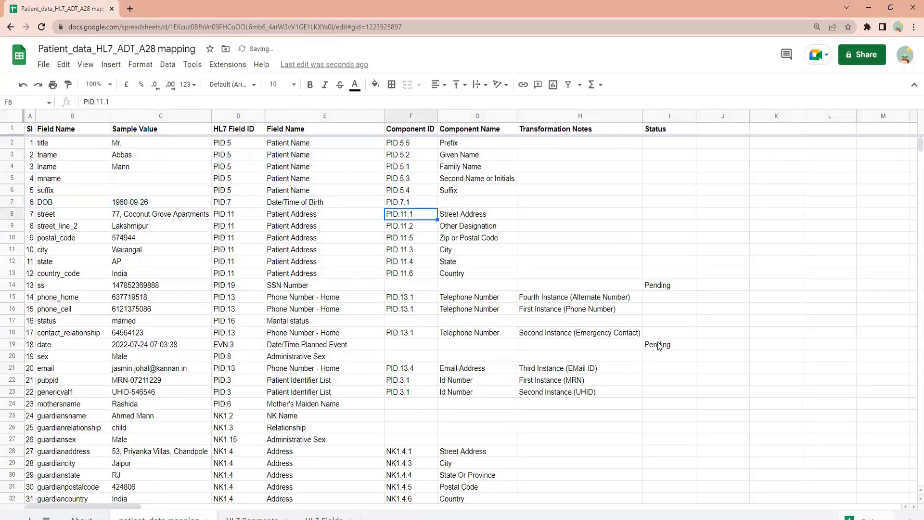
- On the HL7 Segments sheet, insert one blank row below the OBX segment row
left_click(12, 344)
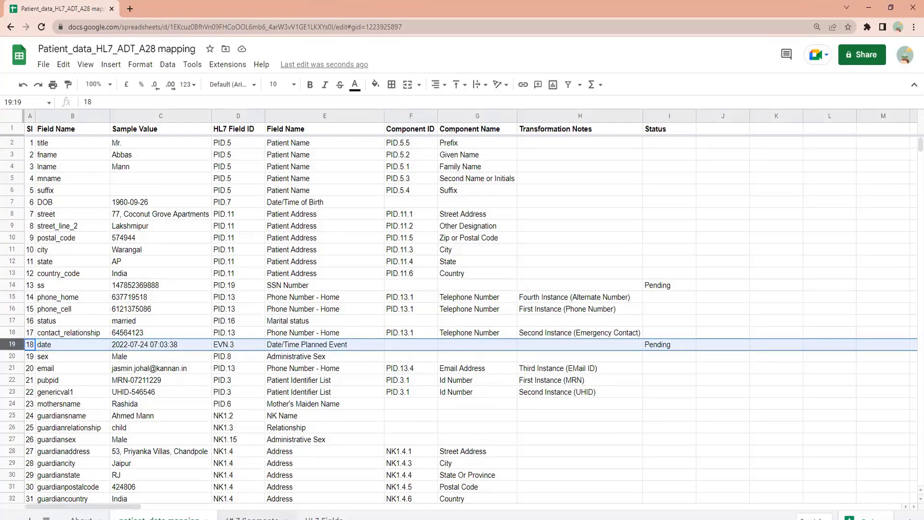
left_click(253, 517)
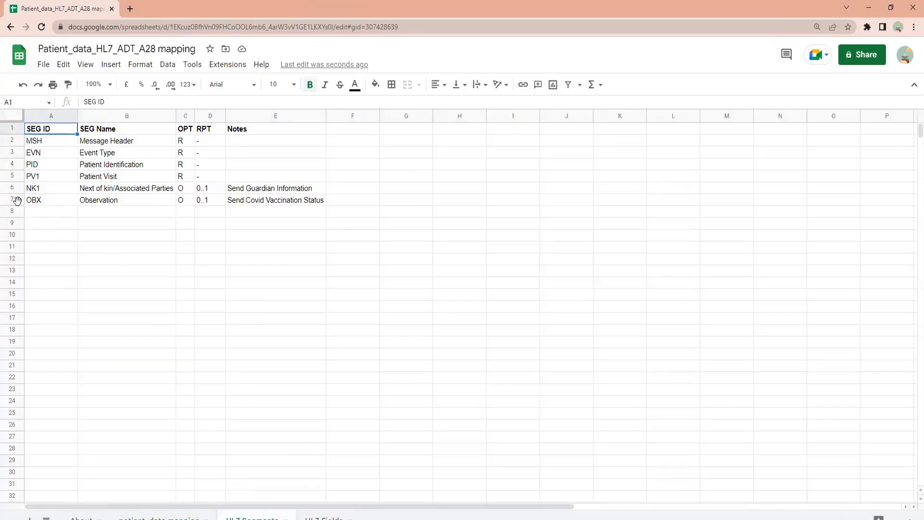
left_click(16, 200)
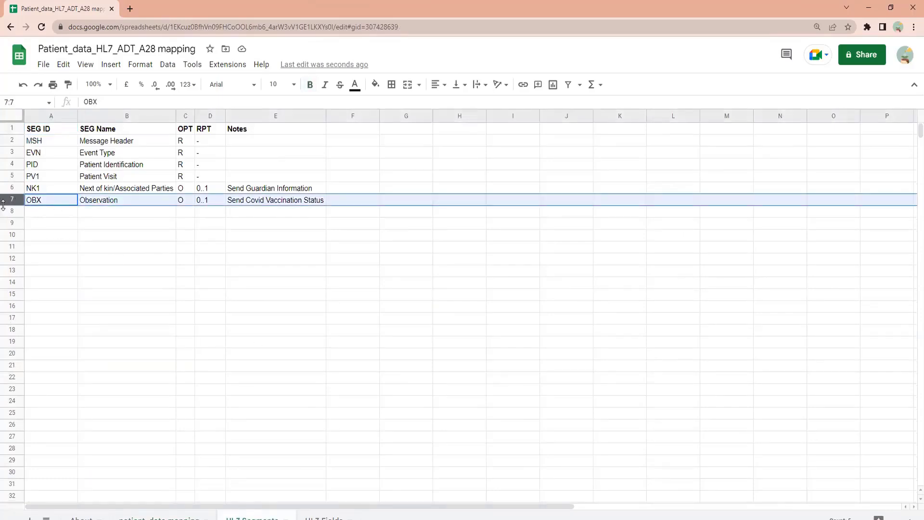
right_click(17, 202)
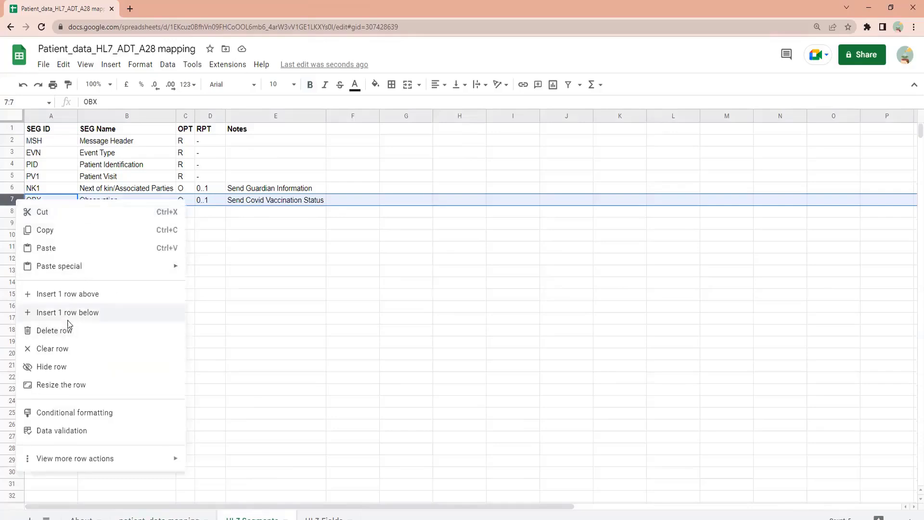
left_click(67, 318)
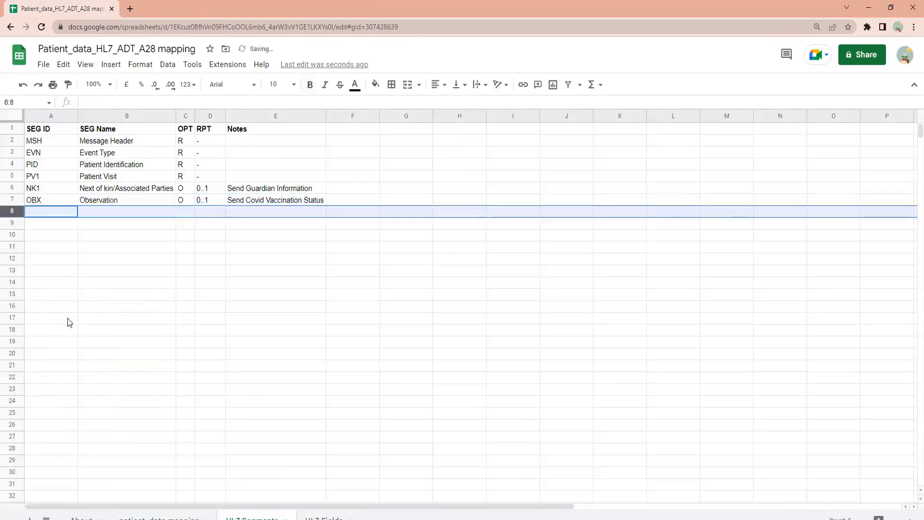
left_click(131, 213)
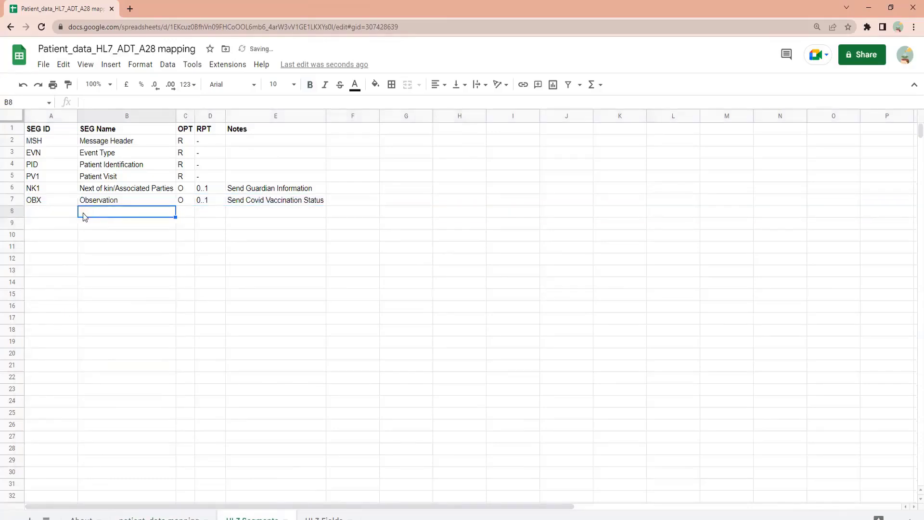
- Delete the OBX observation row from the HL7 segment list
left_click(13, 200)
right_click(15, 202)
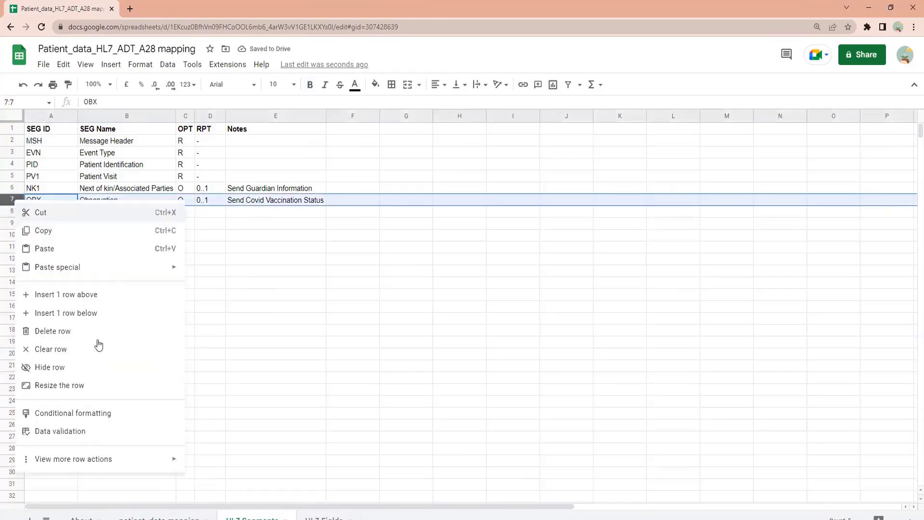
left_click(54, 332)
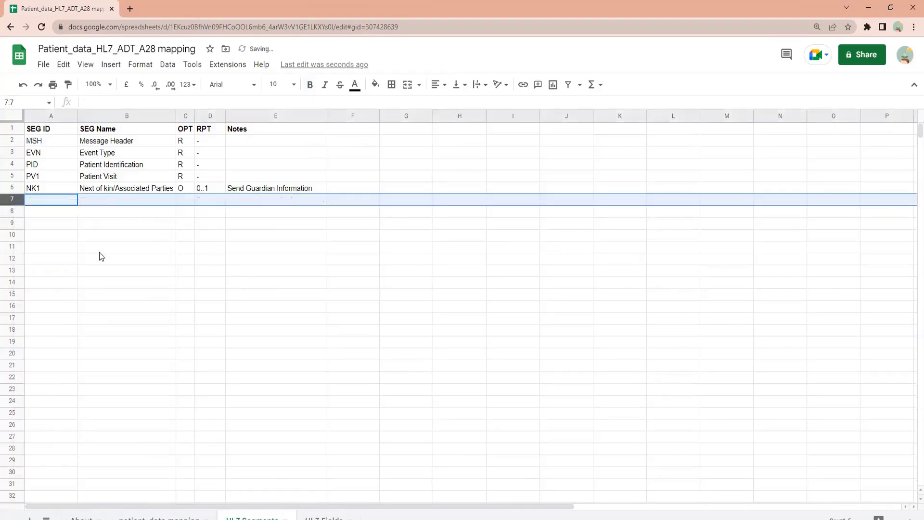
- Review the remaining segment IDs from MSH to NK1, including NK1's optionality, repetition and notes
left_click(50, 142)
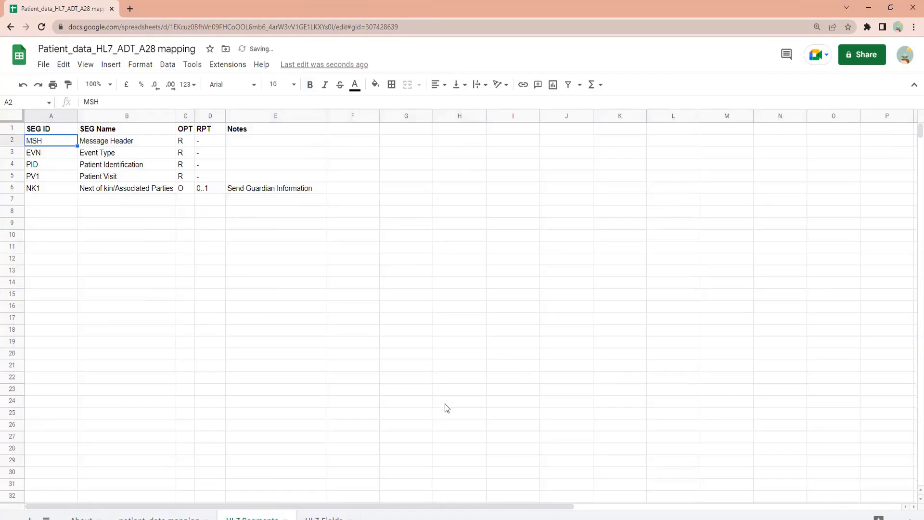
key("Down")
key("Down")
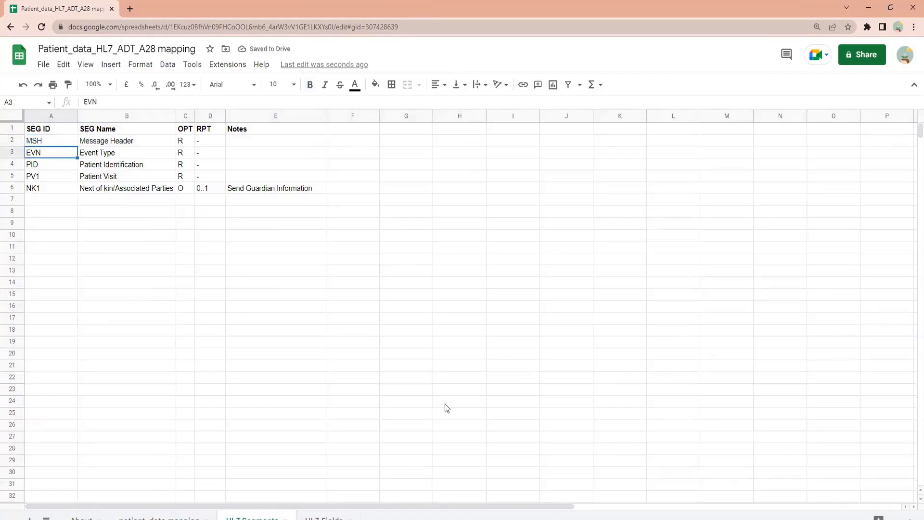
key("Down")
key("Down")
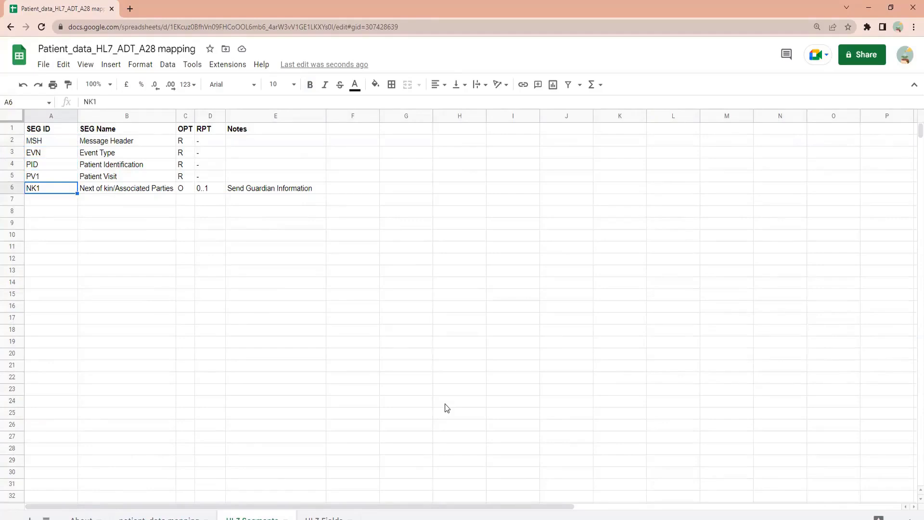
key("Right")
key("Right")
key("Right")
key("Right")
key("Left")
key("Left")
key("Left")
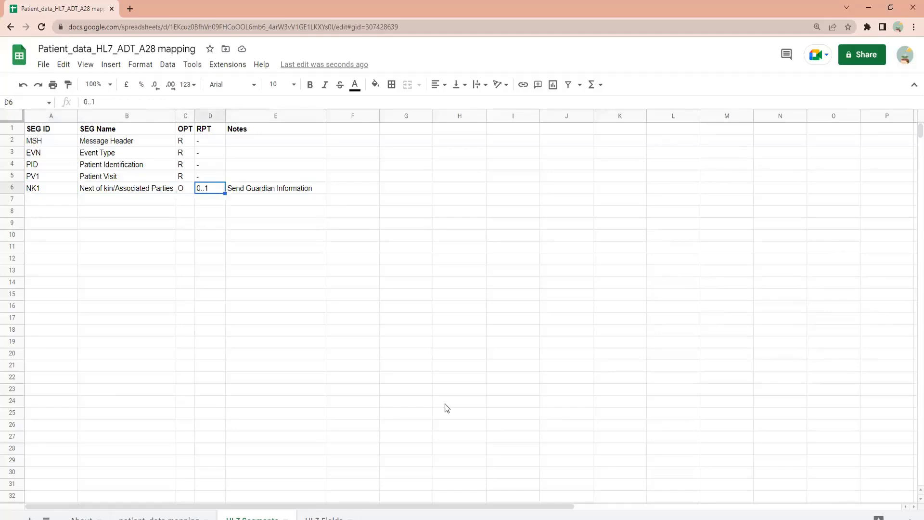
key("Right")
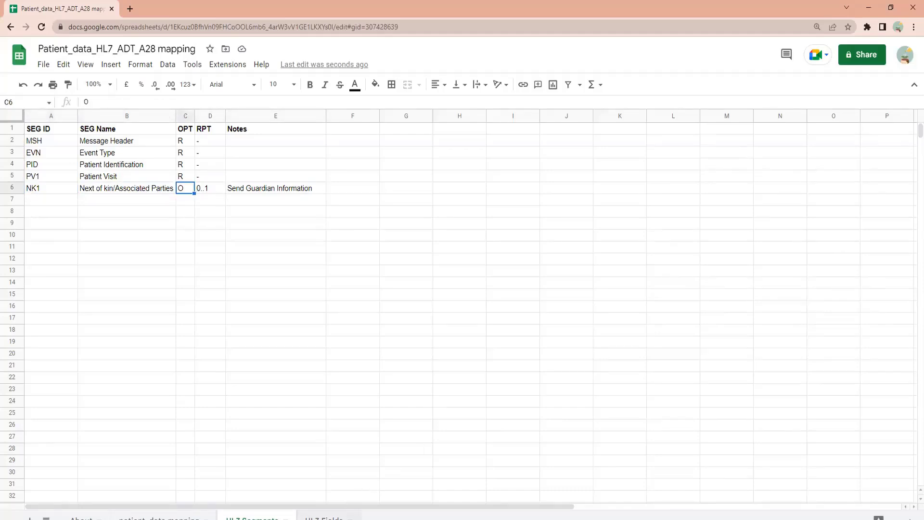
- View the HL7 Fields sheet and return to the patient_data mapping sheet to compare them
key("ctrl+Page_Down")
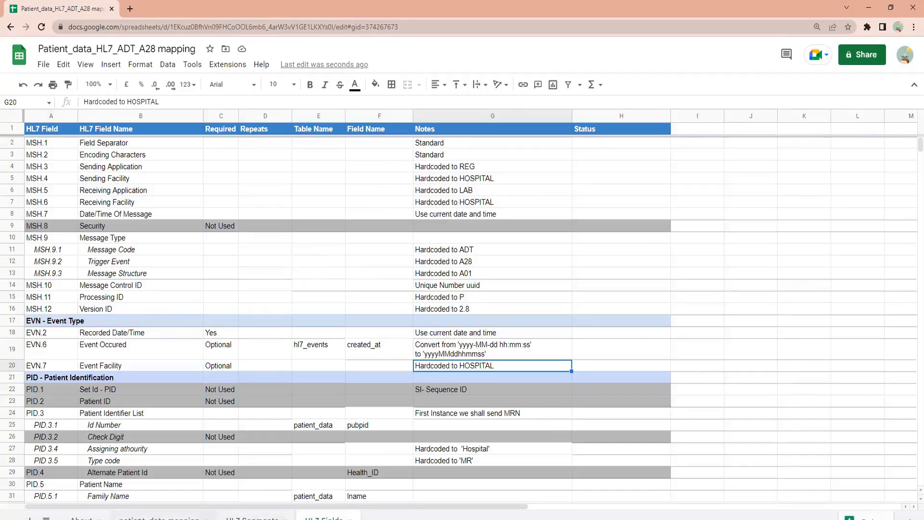
key("ctrl+Page_Up")
key("ctrl+Page_Up")
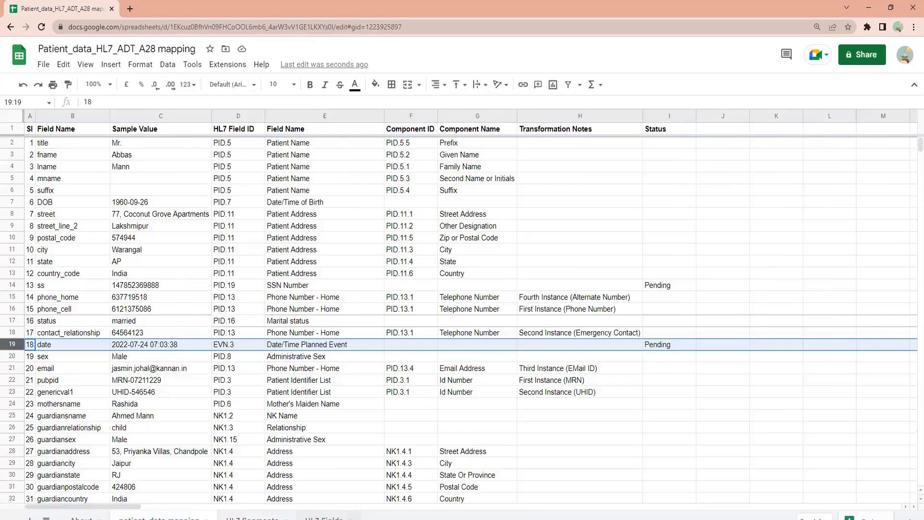
- On the HL7 Fields sheet, insert a blank row above the MSH.1 Field Separator row
left_click(316, 517)
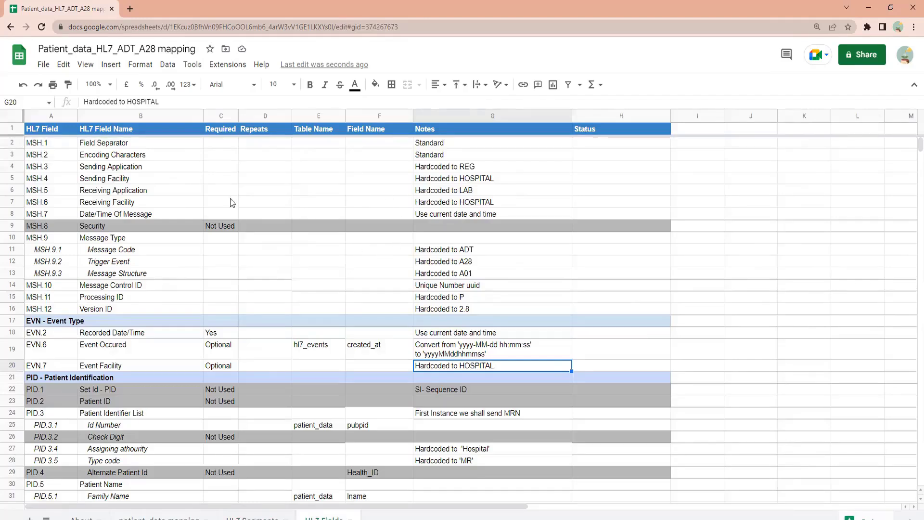
left_click(188, 180)
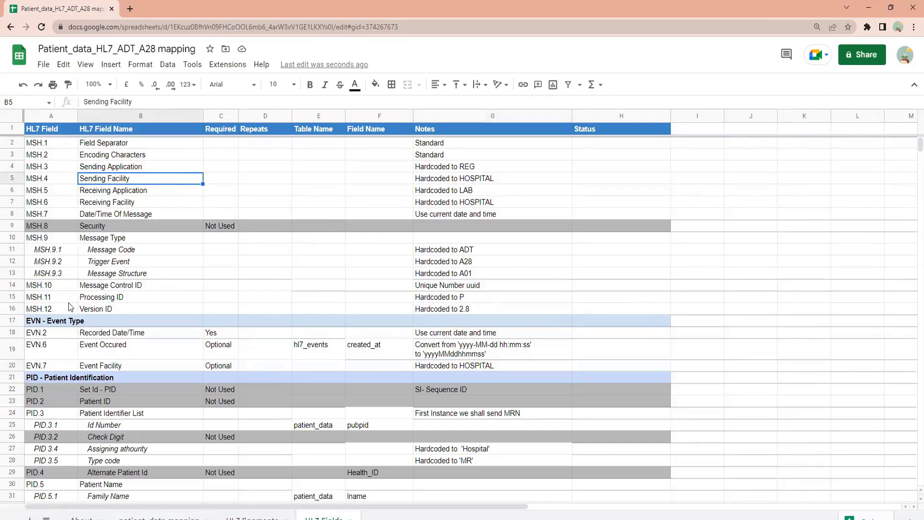
right_click(13, 144)
left_click(47, 241)
left_click(101, 217)
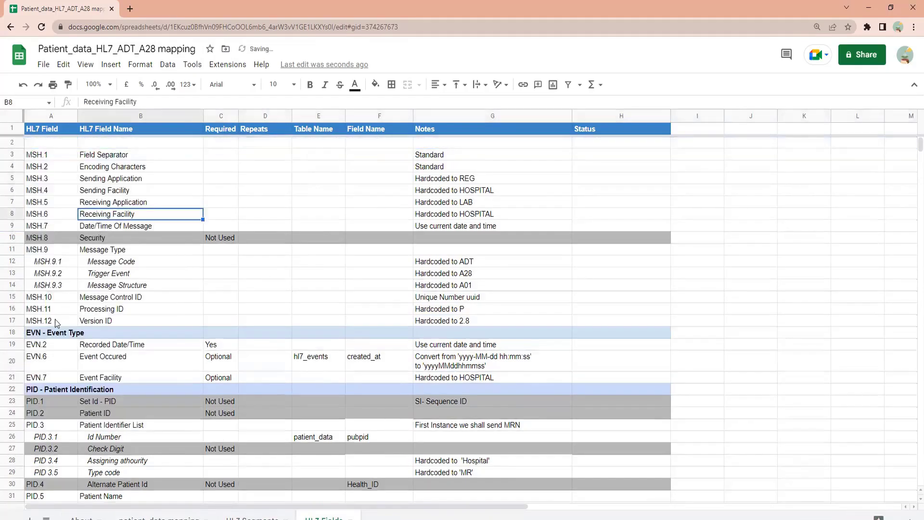
- Copy the EVN - Event Type heading row across columns A to H into the blank row above MSH.1
left_click(41, 325)
left_click(41, 333)
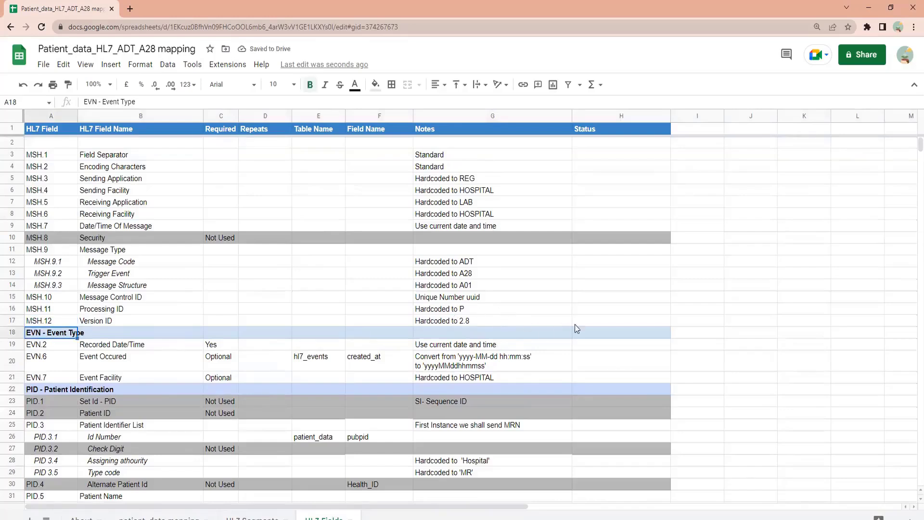
left_click(590, 326, "shift")
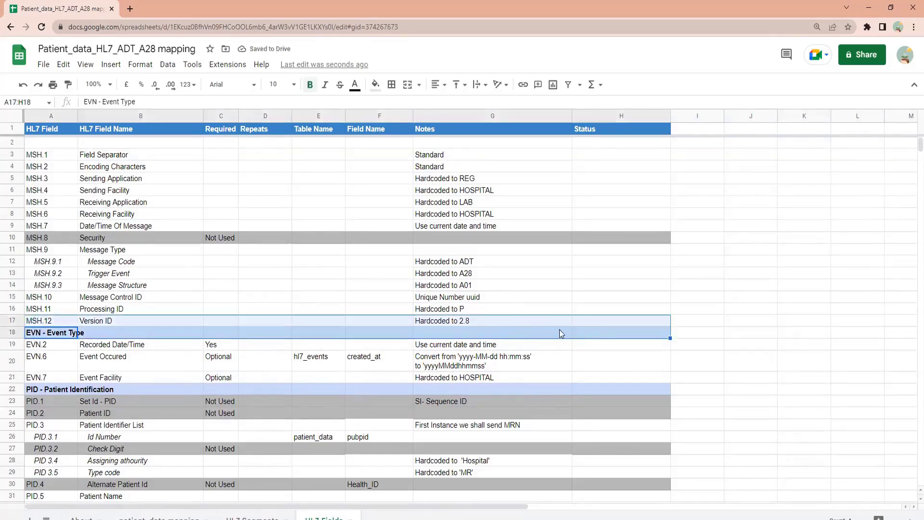
left_click(596, 334, "shift")
key("ctrl+c")
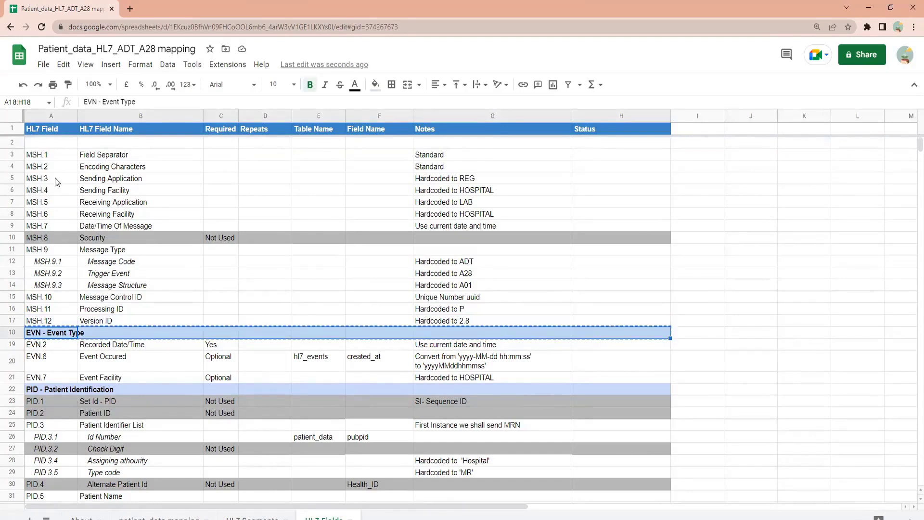
left_click(53, 145)
key("ctrl+v")
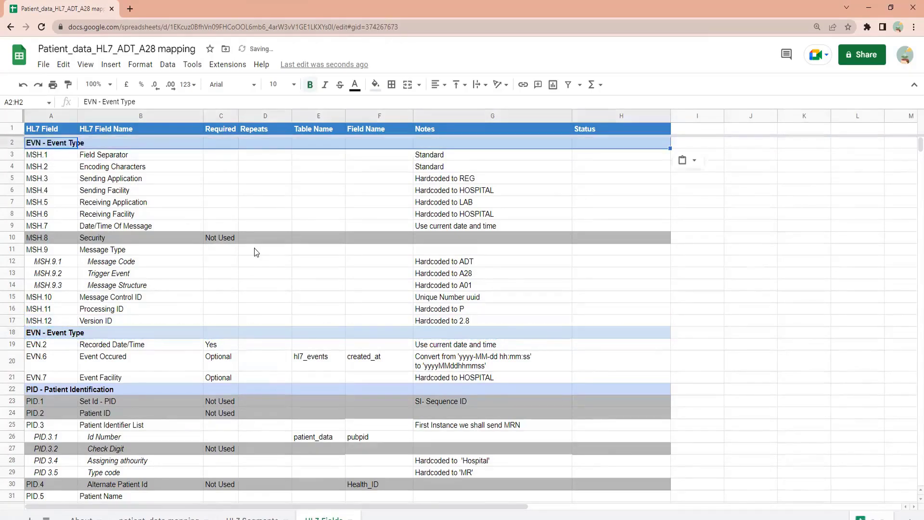
- Change the copied heading text above MSH.1 to "MSH - Message Header"
key("Home")
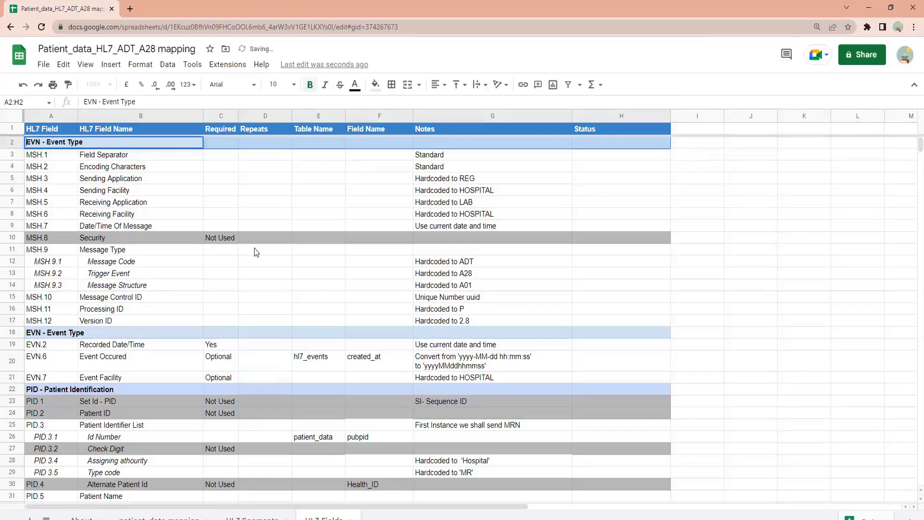
key("shift+Right")
key("shift+Right")
key("shift+Right")
type("MSH")
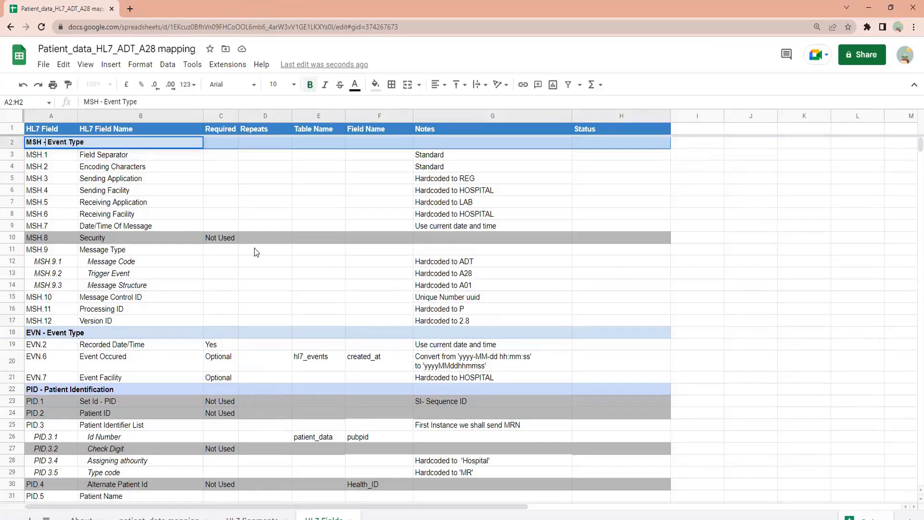
key("shift+End")
type("Message Header")
key("Return")
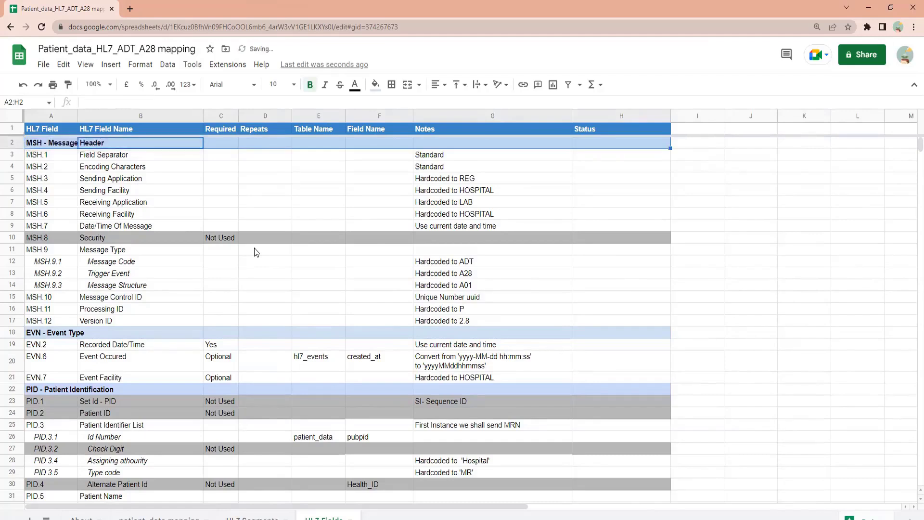
- Review the field names and notes for MSH.1 Field Separator through MSH.4 Sending Facility
key("Down")
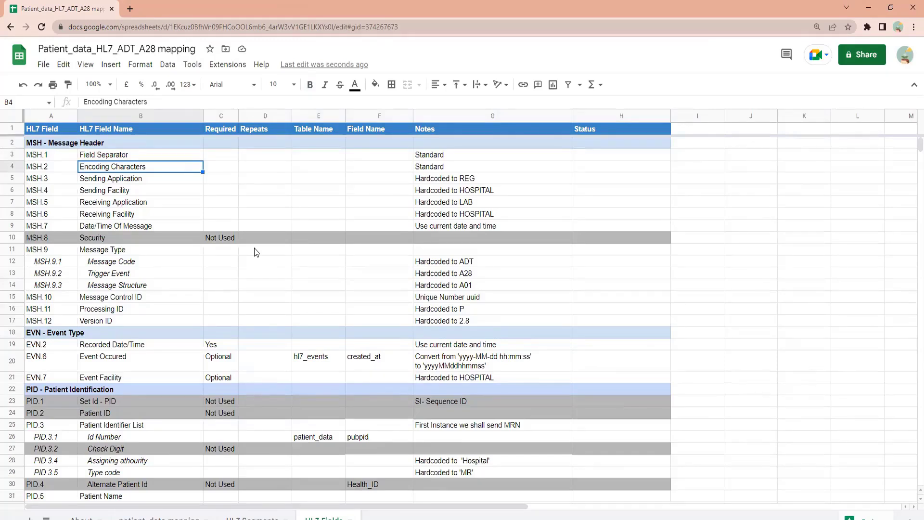
key("Down")
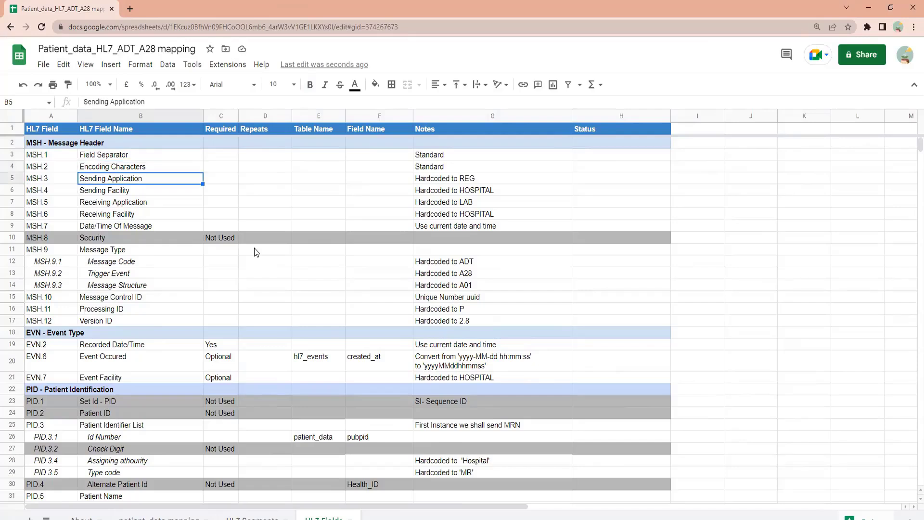
key("Down")
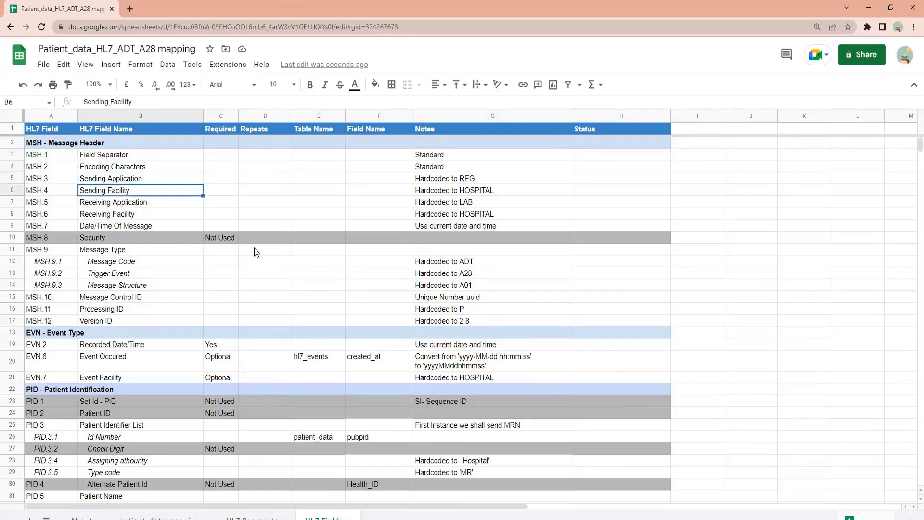
key("Up")
key("Up")
key("Up")
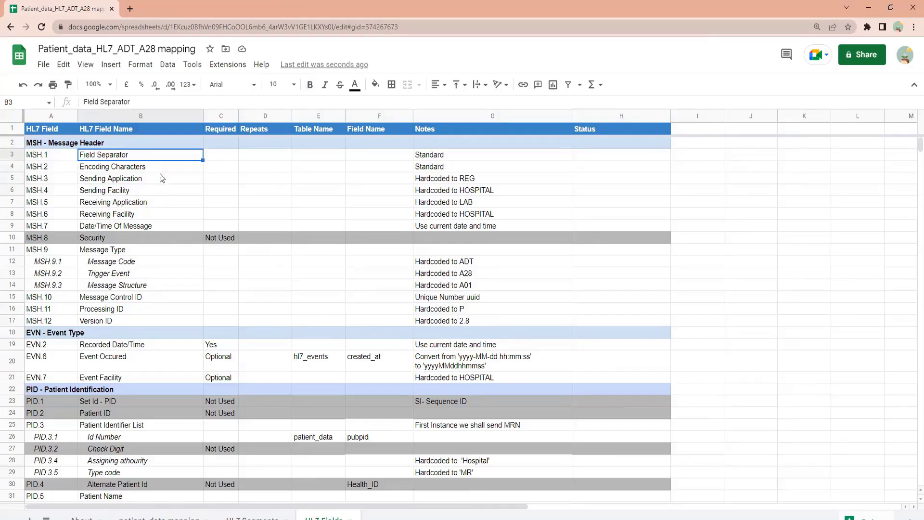
left_click(474, 168)
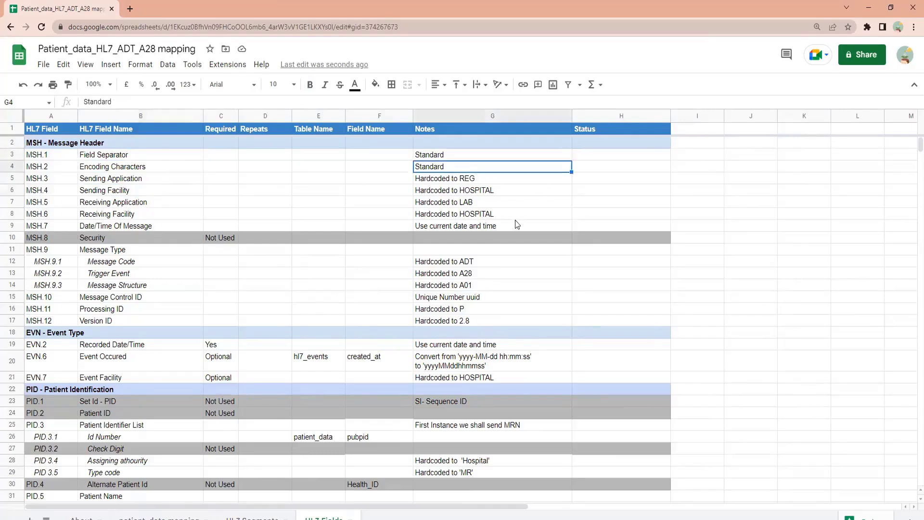
key("Down")
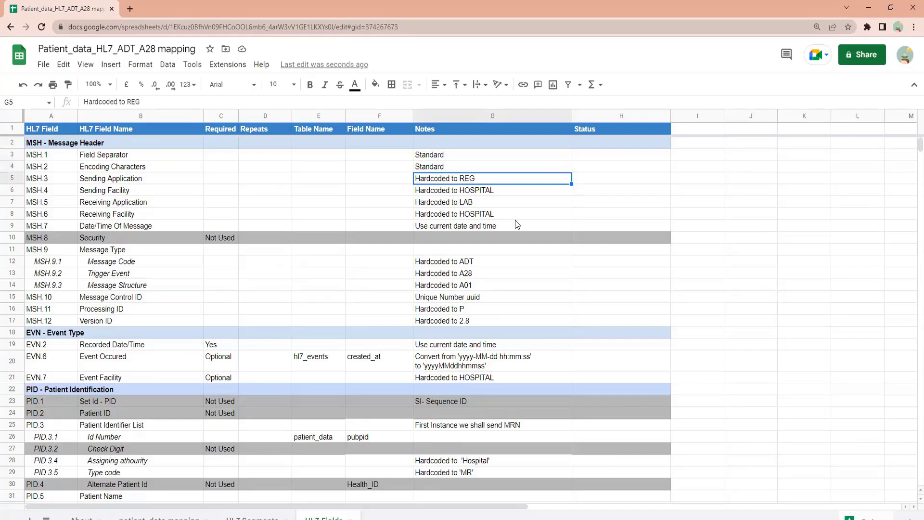
key("Left")
key("Left")
key("Left")
key("Left")
key("Right")
key("Right")
key("Right")
key("Right")
key("Down")
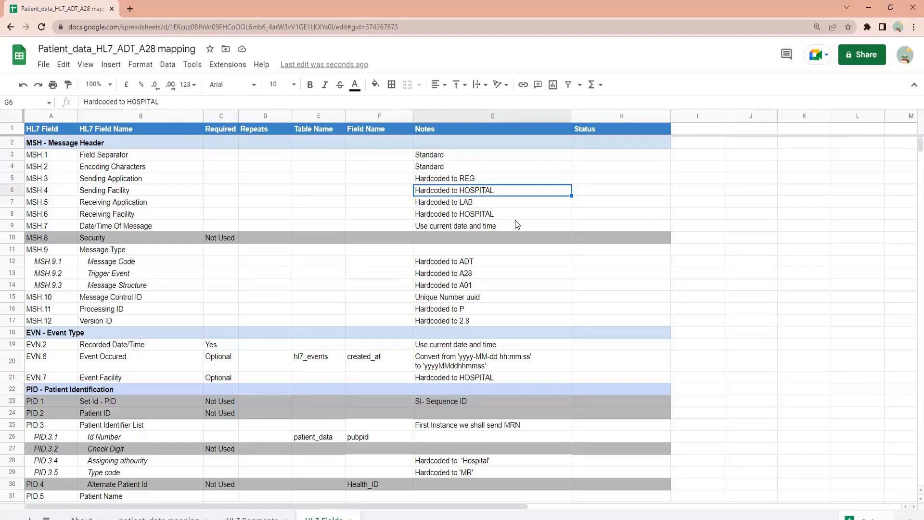
key("Down")
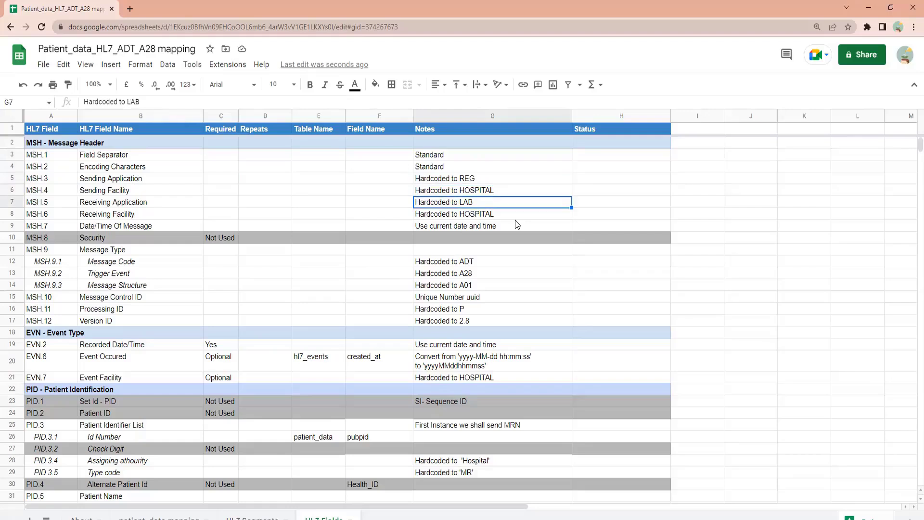
- Review the MSH rows from MSH.5 Receiving Application to MSH.9.1 Message Code, comparing field names with their notes
key("Left")
key("Left")
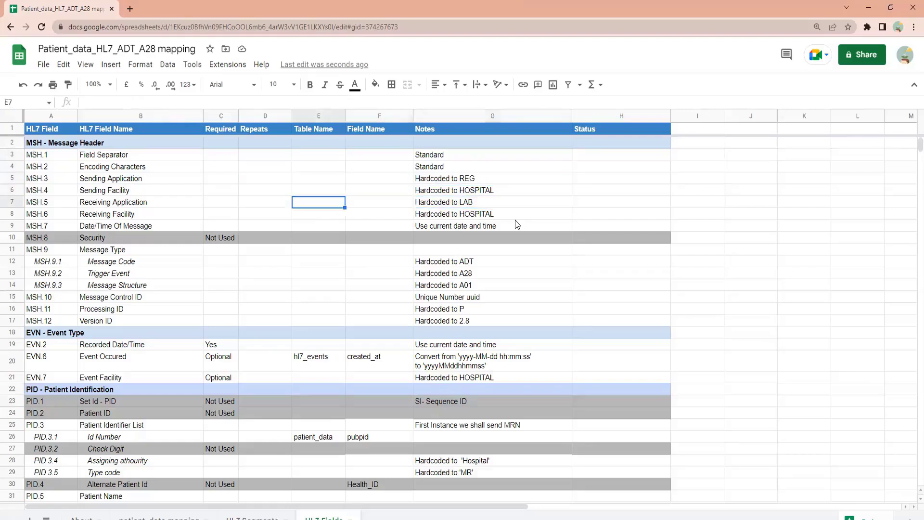
key("Left")
key("Left")
key("Left")
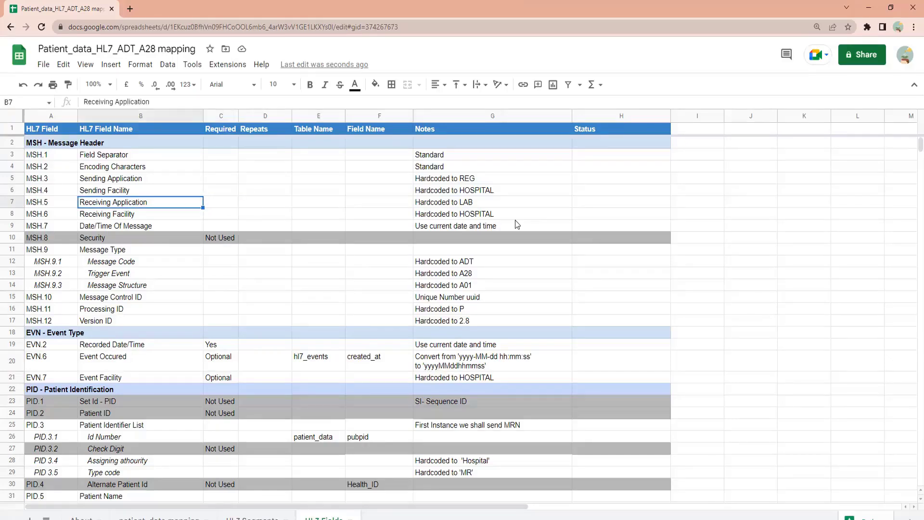
key("Right")
key("Right")
key("Right")
key("Right")
key("Right")
key("Down")
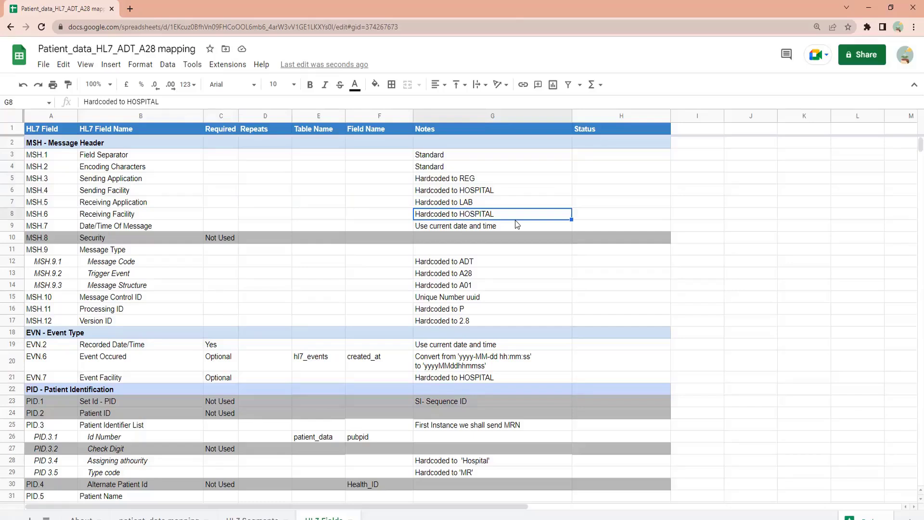
key("Down")
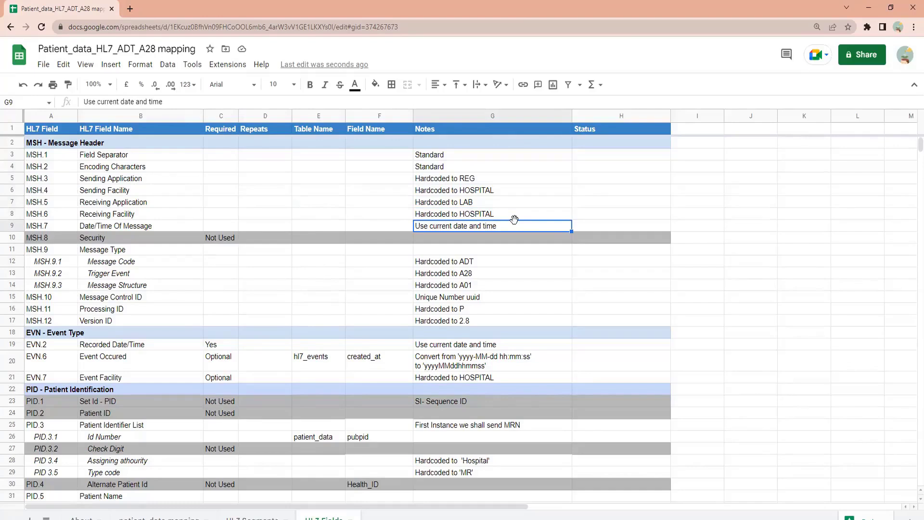
key("Down")
key("Down")
key("Down")
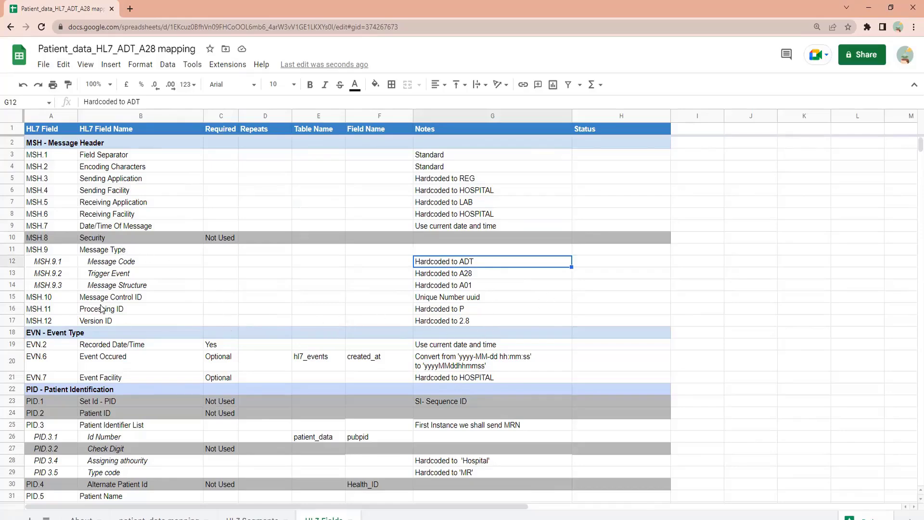
- Examine the PID.3 Patient Identifier List rows, checking the Id Number's source field and the Type code's note
scroll(459, 374, "down", 2)
scroll(459, 375, "down", 2)
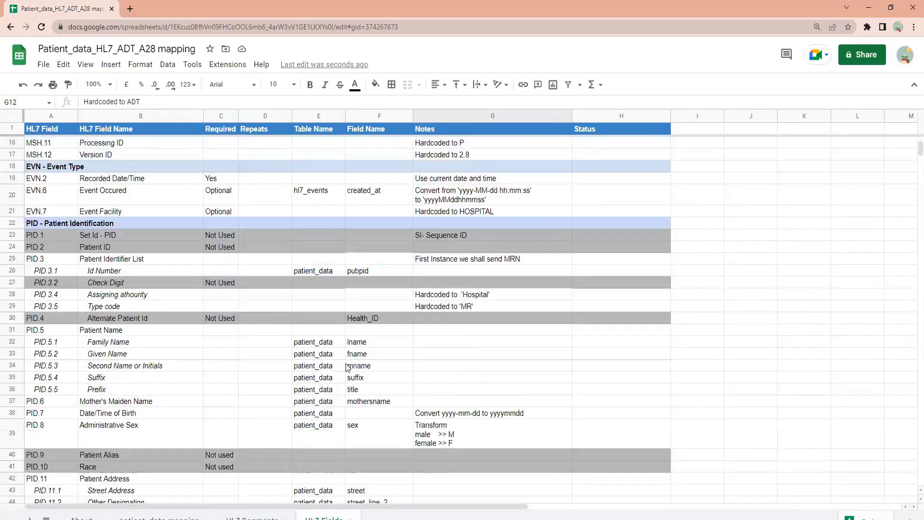
left_click(119, 273)
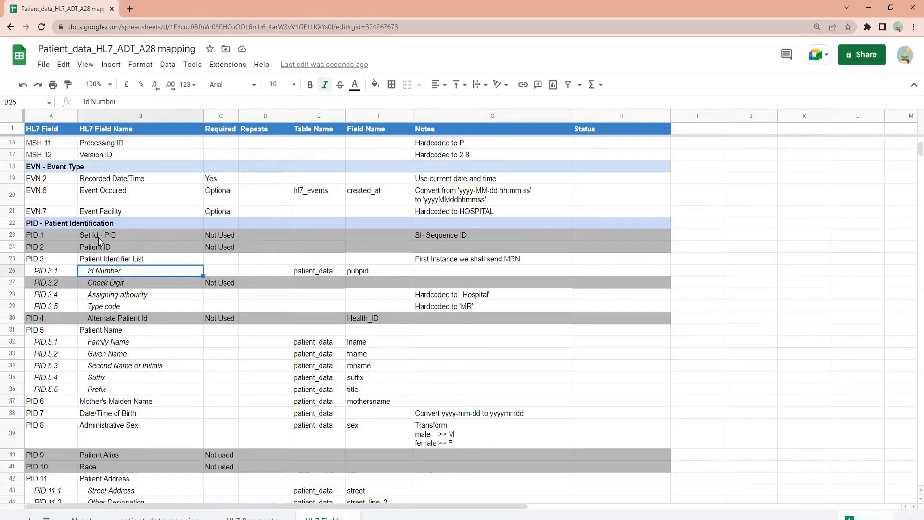
left_click(481, 307)
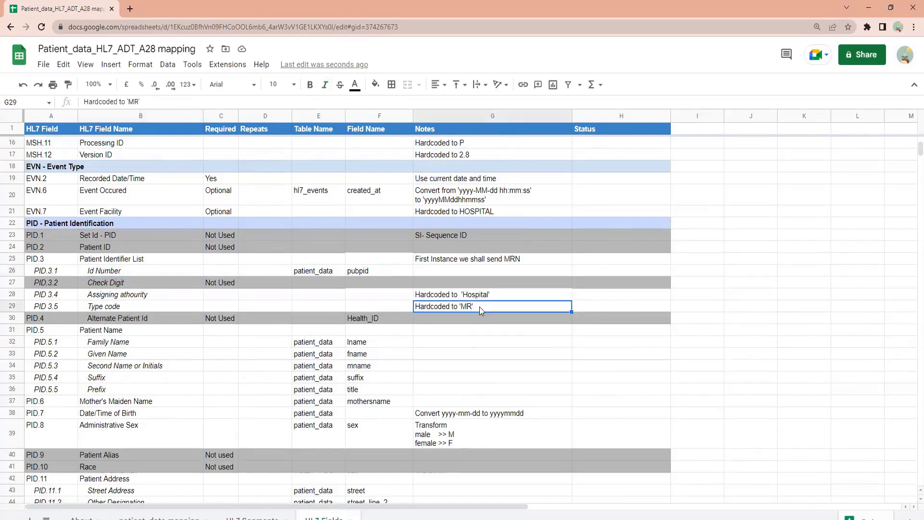
left_click(372, 273)
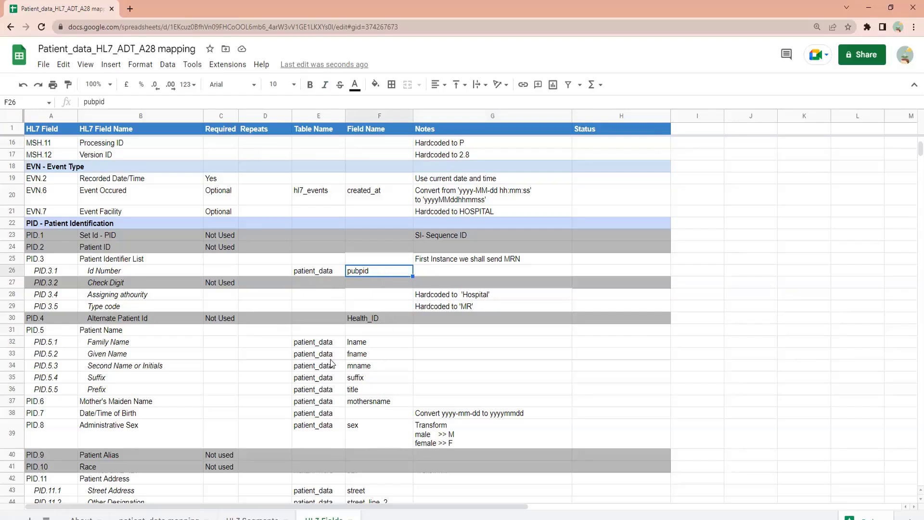
- Clear the Health_ID field name from the PID.4 Alternate Patient Id row
left_click(164, 347)
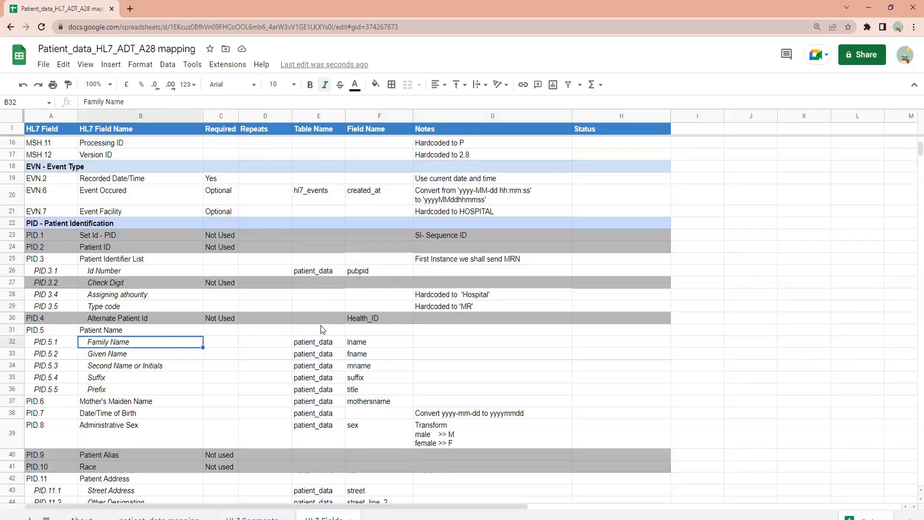
left_click(372, 318)
key("Delete")
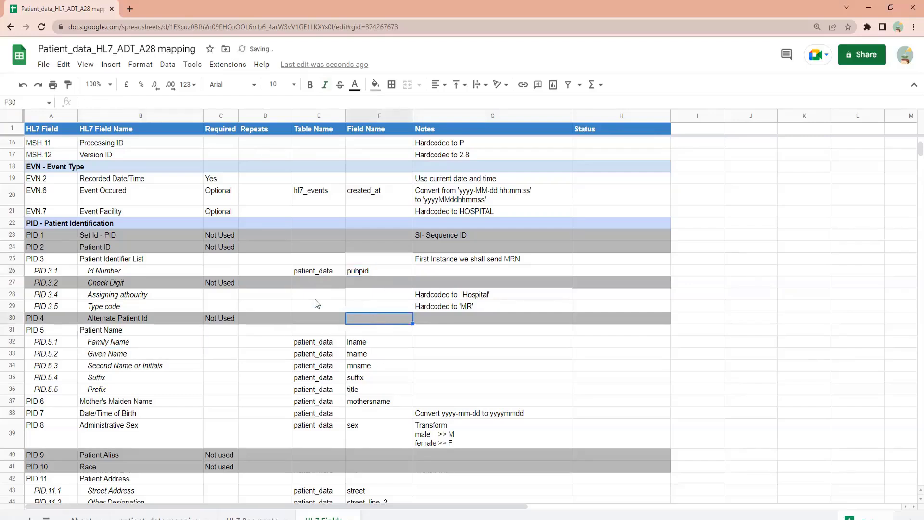
- Review the PID.5 Patient Name through PID.8 Administrative Sex rows, checking their source field names and transform notes
left_click(56, 332)
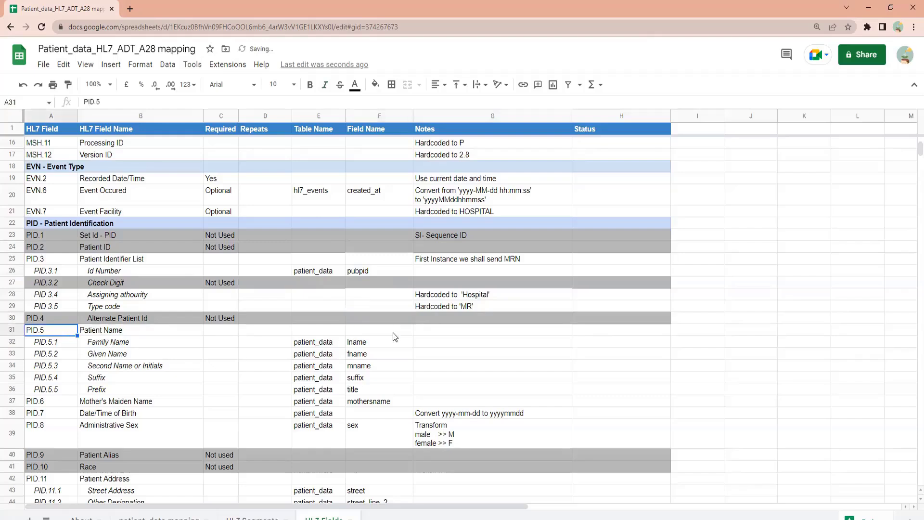
left_click(373, 391)
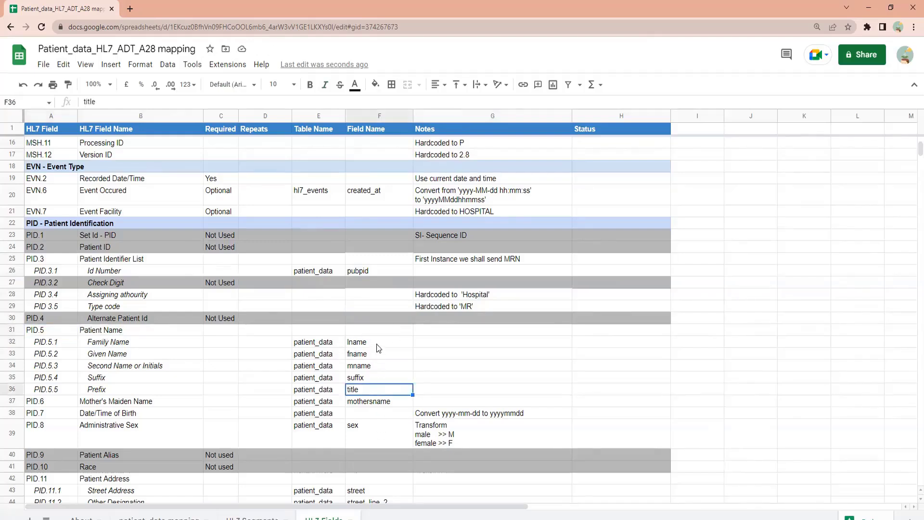
left_click(376, 343, "shift")
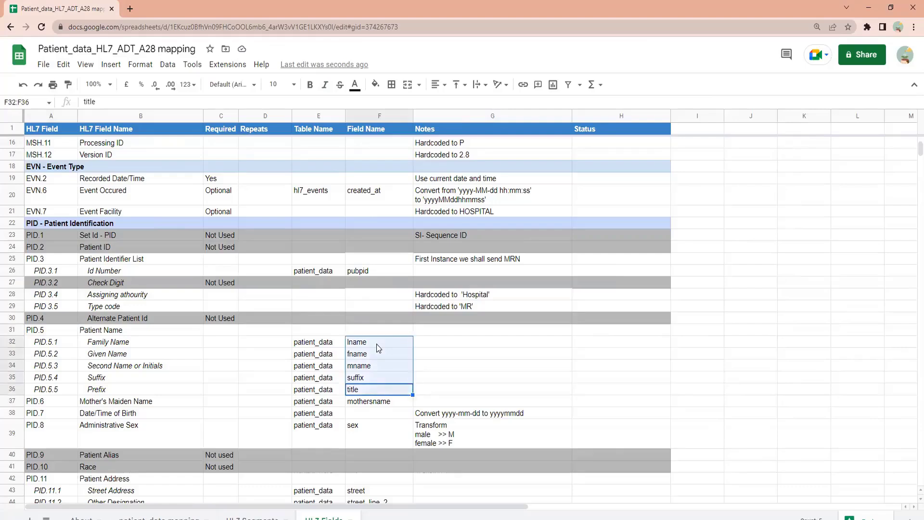
left_click(37, 401)
left_click(377, 404)
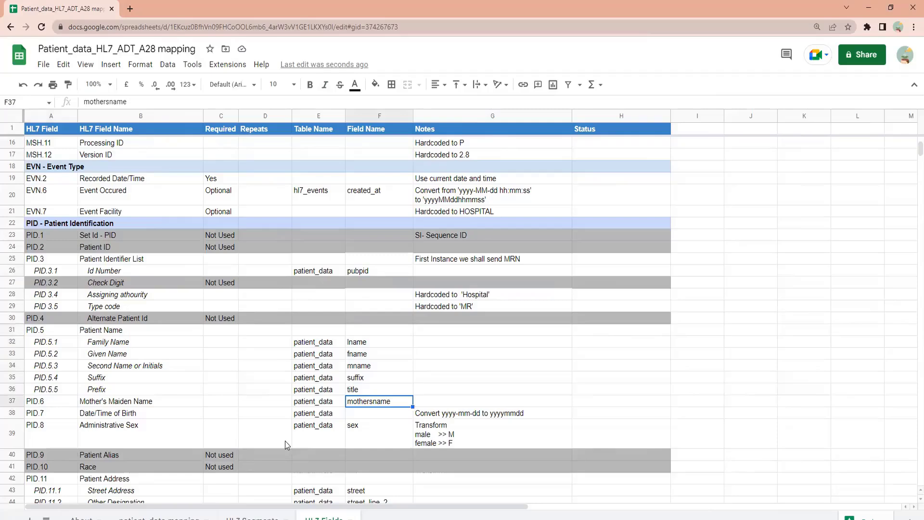
left_click(49, 414)
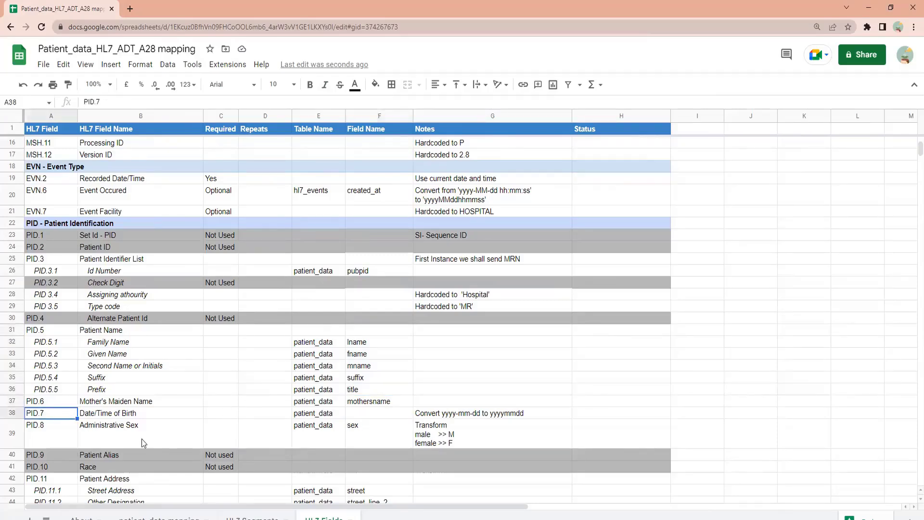
left_click(124, 439)
scroll(201, 440, "down", 2)
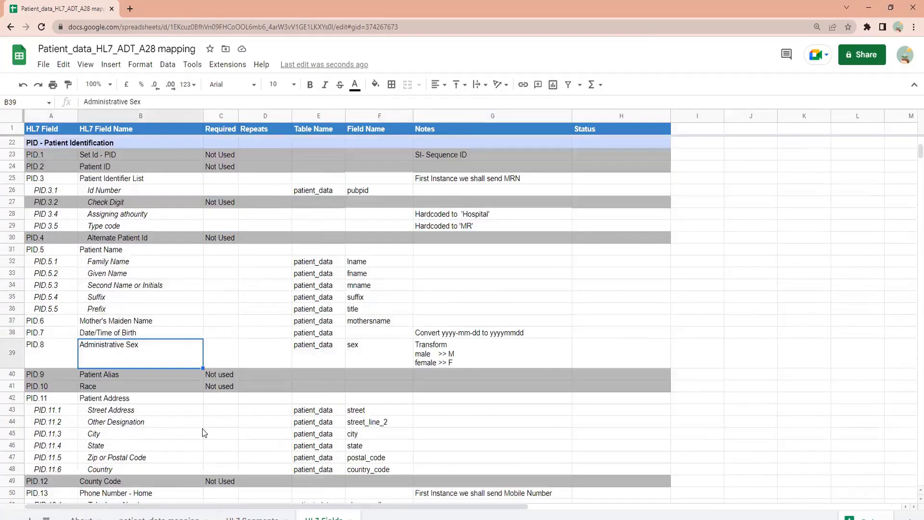
scroll(202, 432, "down", 3)
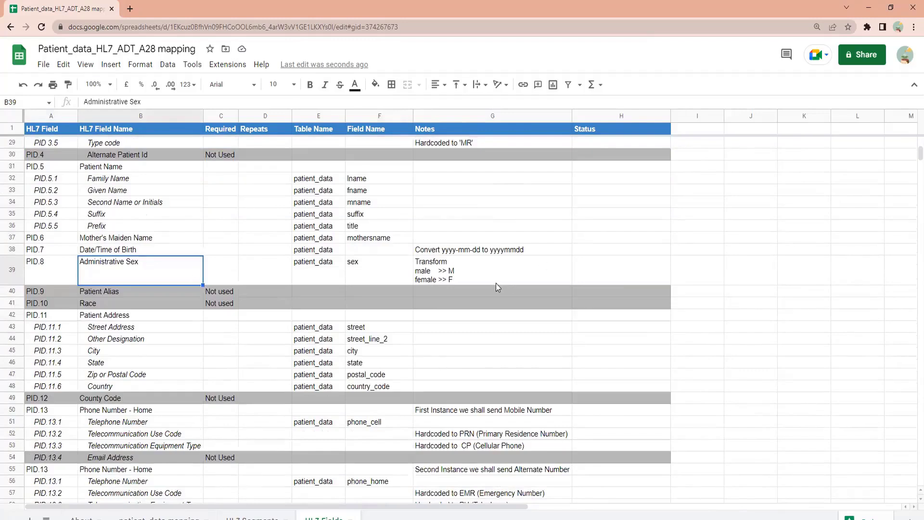
left_click(479, 276)
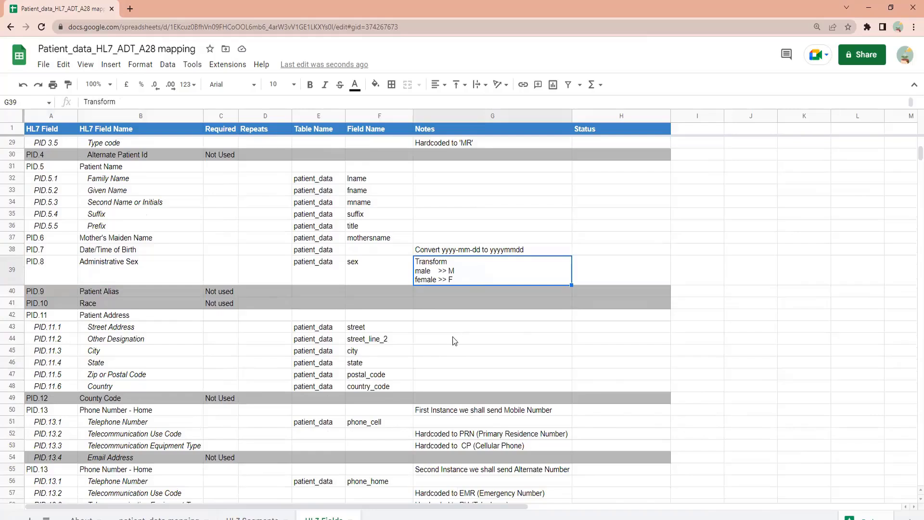
- Review the PID.11 Patient Address components and the three PID.13 phone number instances, checking field names and hardcoded notes
left_click(100, 318)
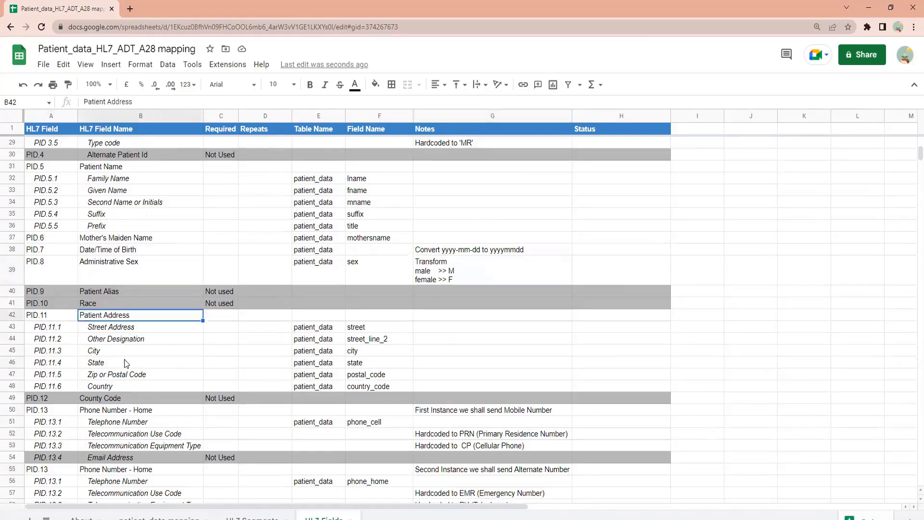
left_click(99, 328)
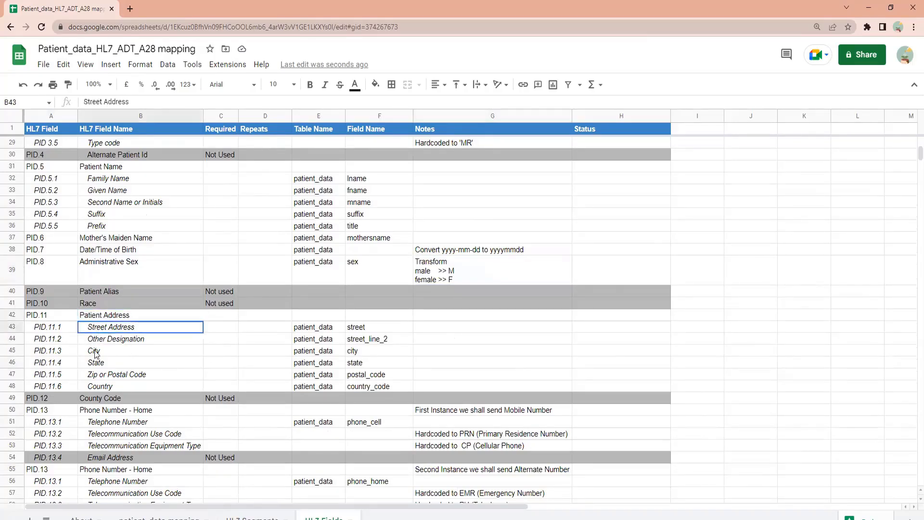
left_click(103, 375, "shift")
scroll(301, 414, "down", 3)
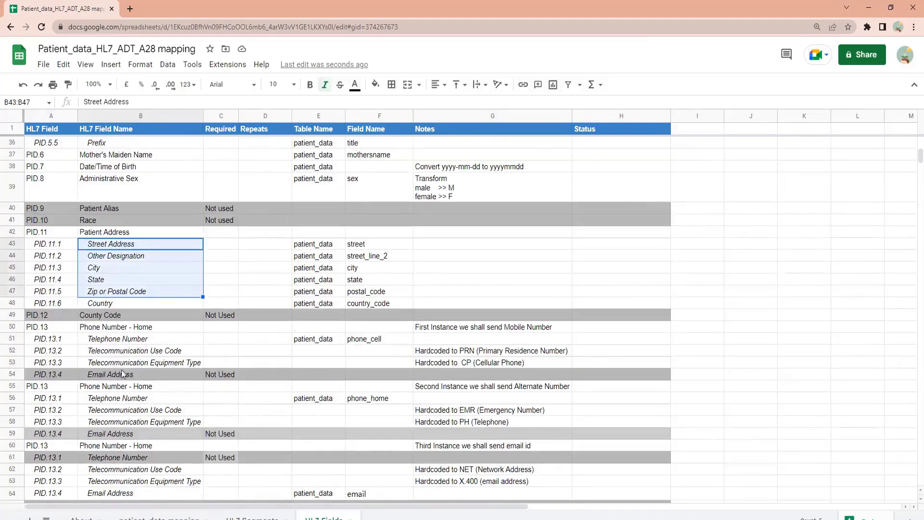
left_click(124, 330)
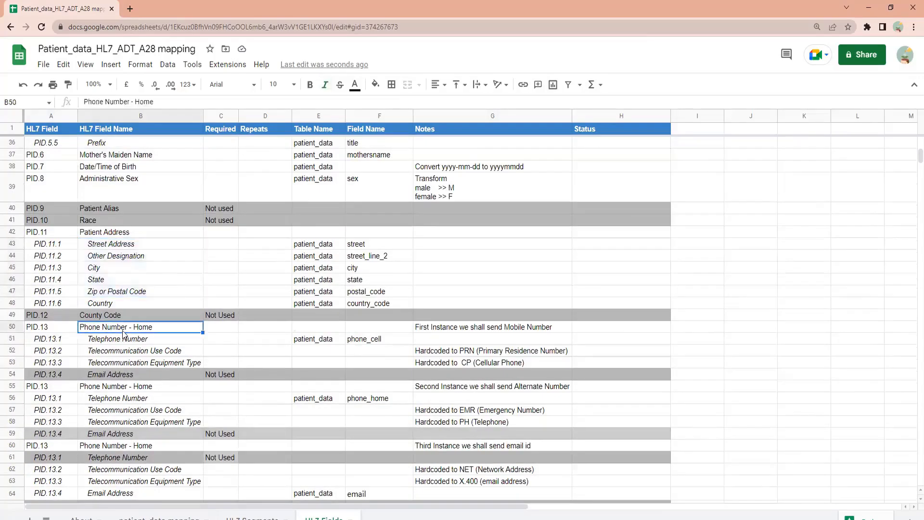
left_click(441, 330)
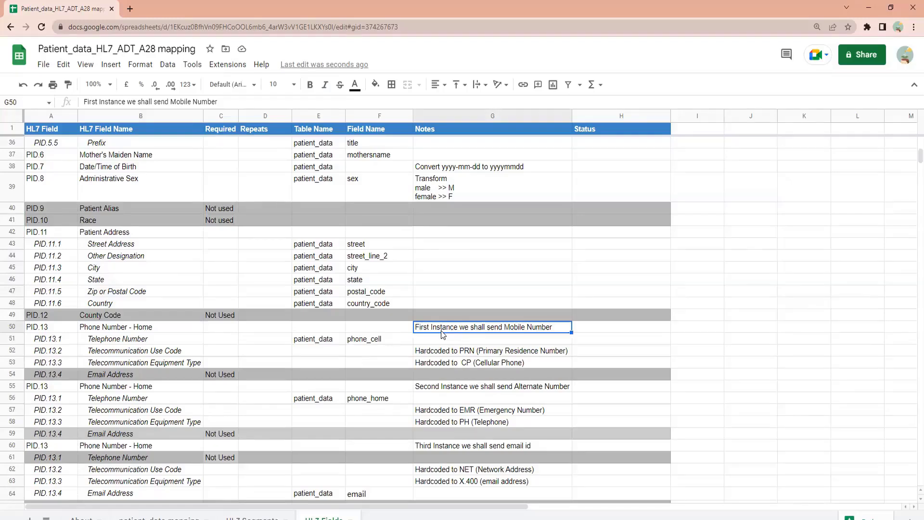
left_click(363, 340)
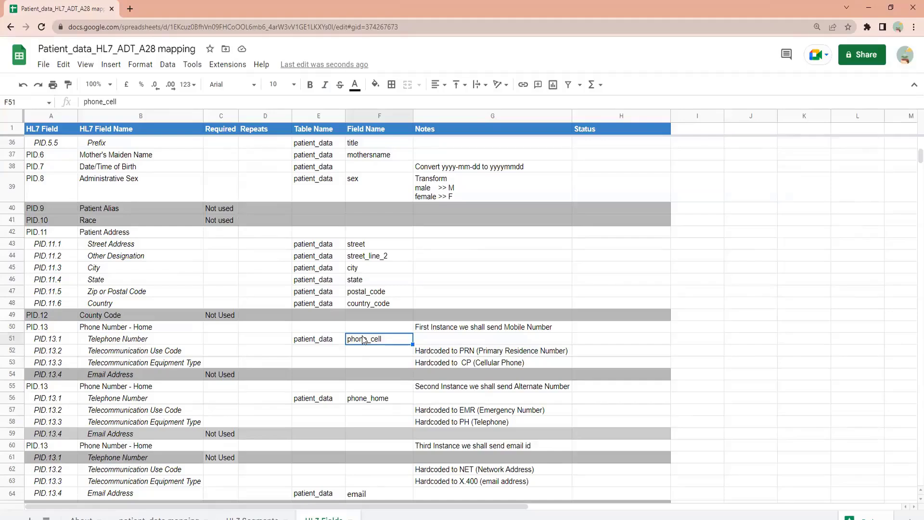
left_click(378, 398)
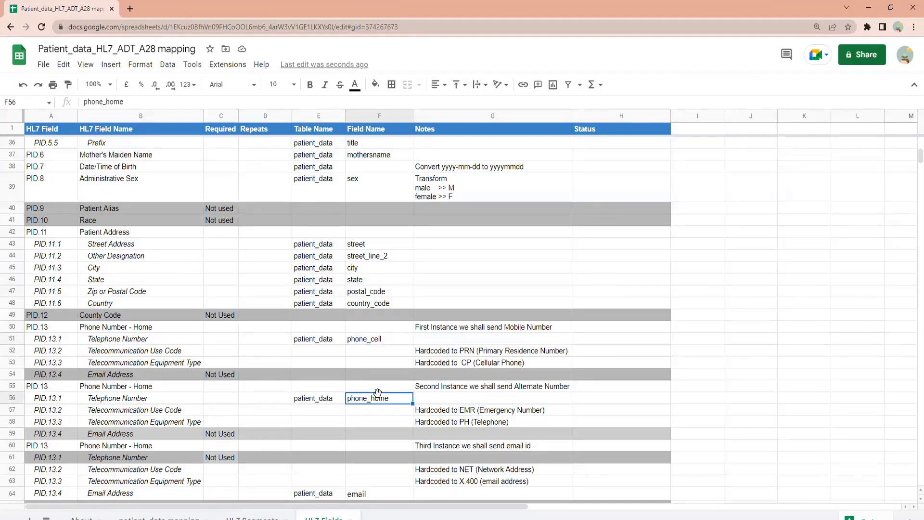
scroll(517, 391, "down", 1)
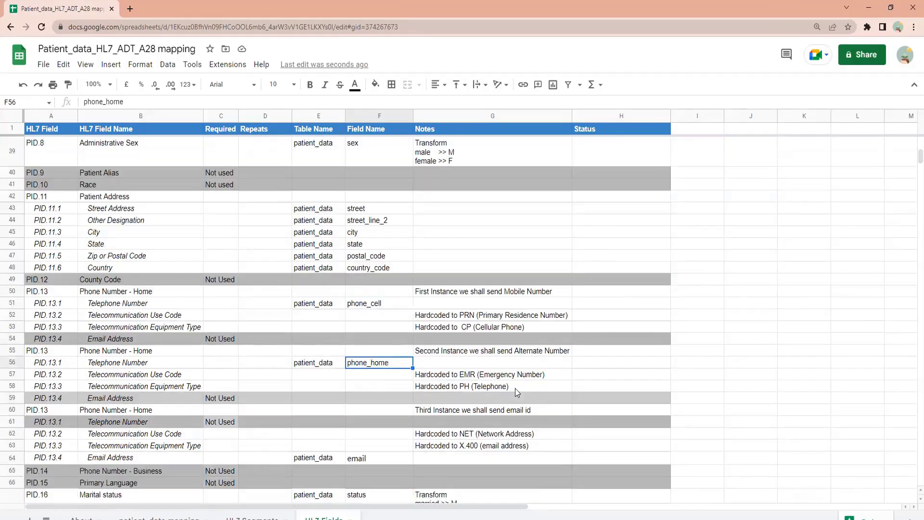
left_click(456, 411)
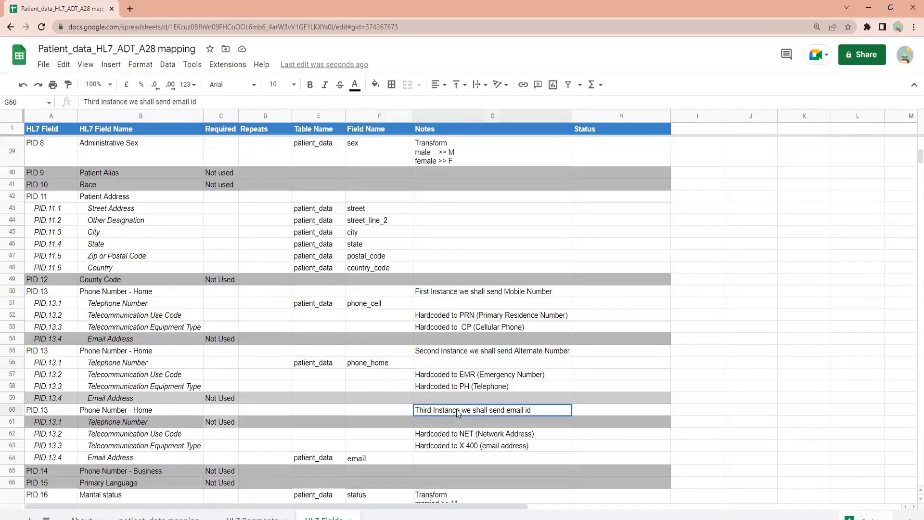
left_click(446, 439)
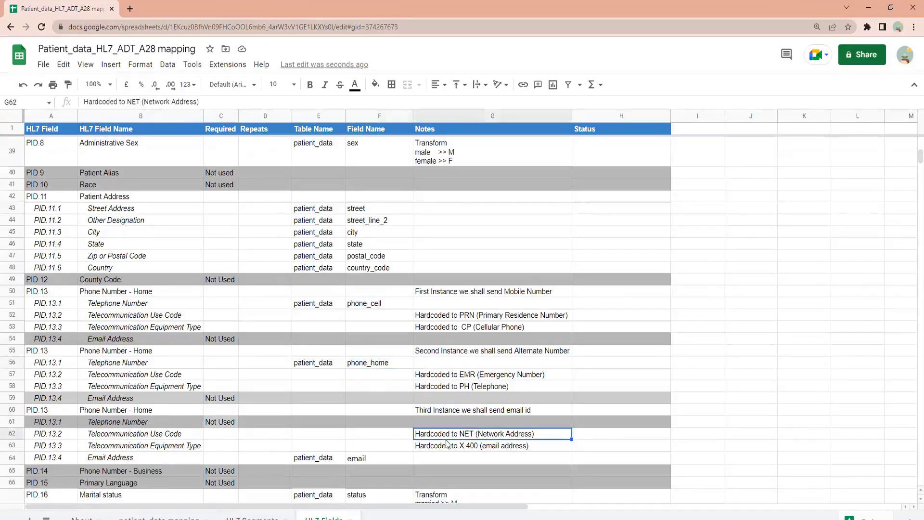
- Examine the PID.16 Marital status row, checking its source field and the code transformations listed in its note
scroll(447, 443, "down", 2)
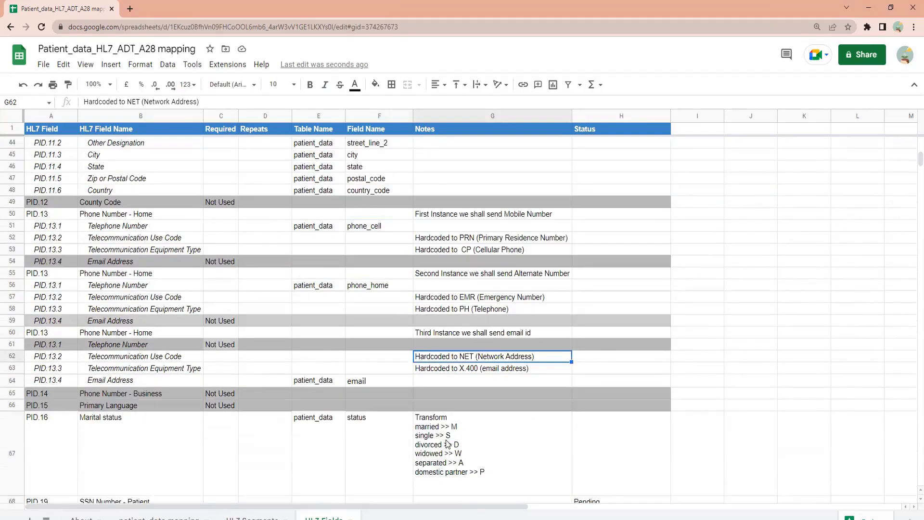
scroll(447, 443, "down", 1)
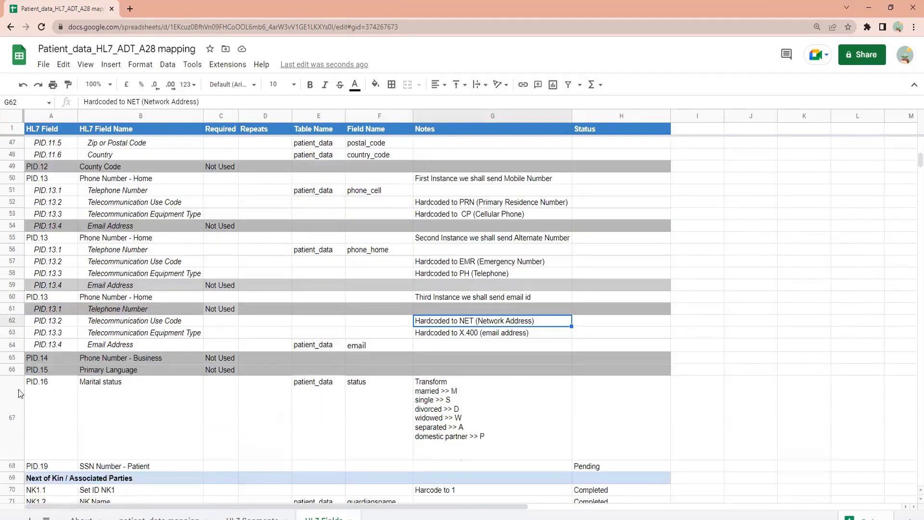
left_click(35, 412)
left_click(127, 405)
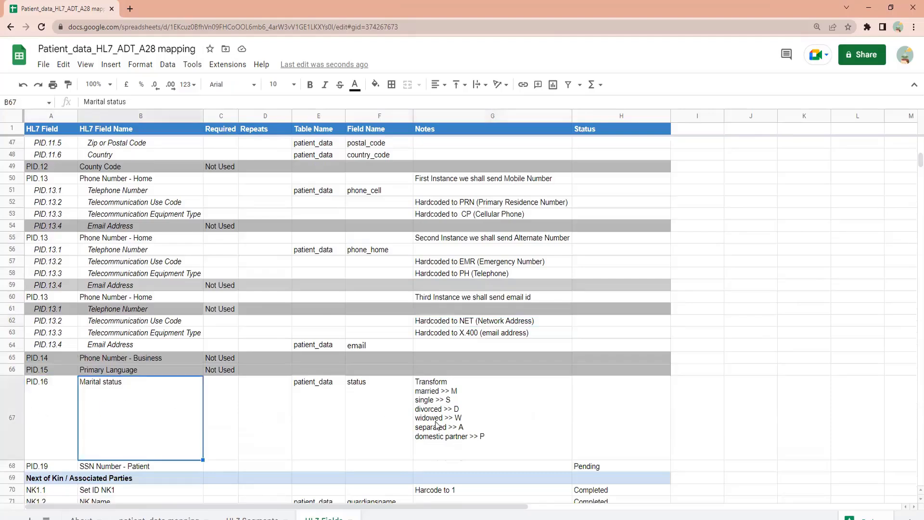
double_click(461, 420)
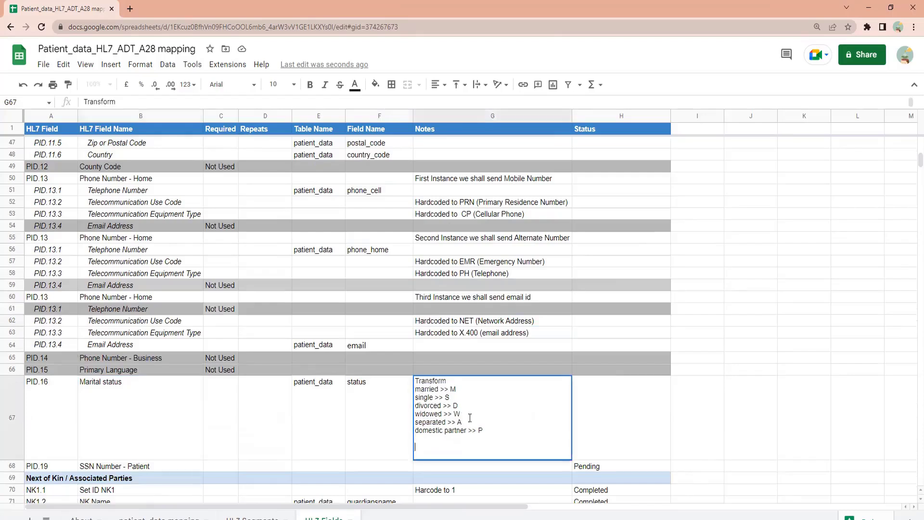
left_click_drag(487, 430, 349, 383)
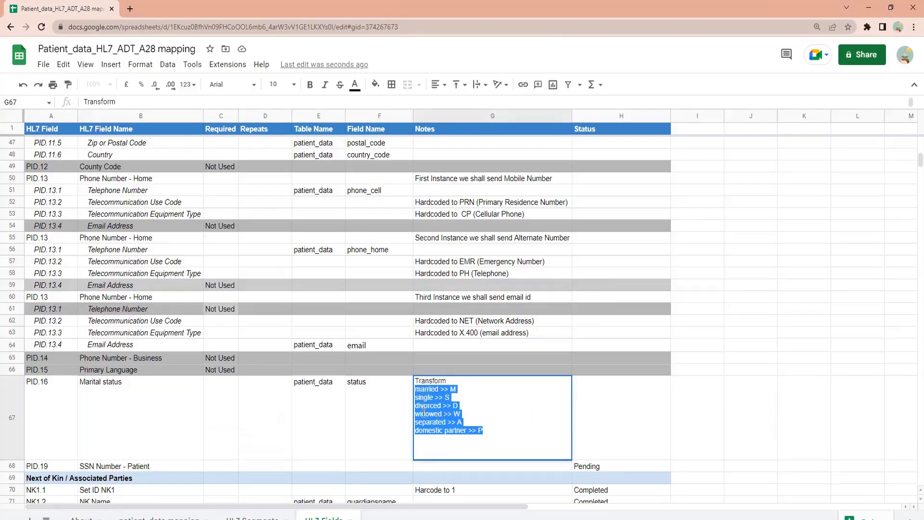
left_click(378, 435)
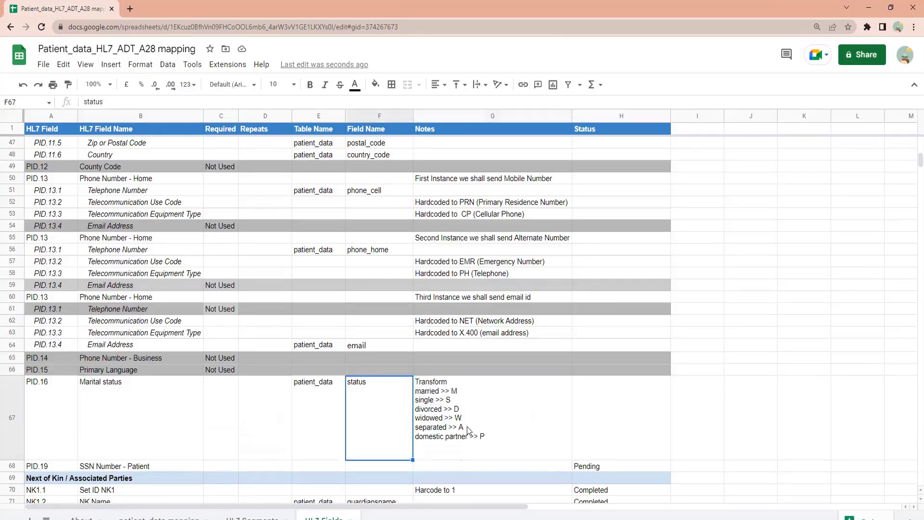
left_click(470, 432)
double_click(481, 436)
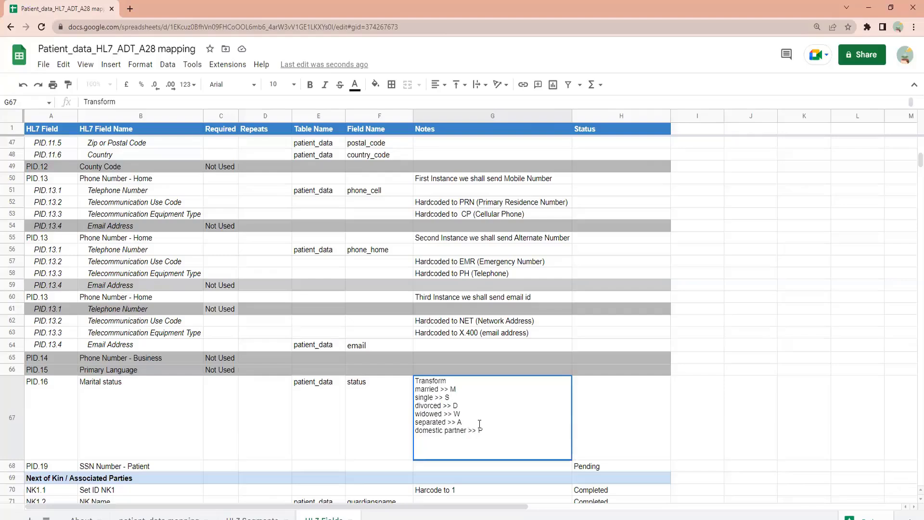
left_click(461, 422)
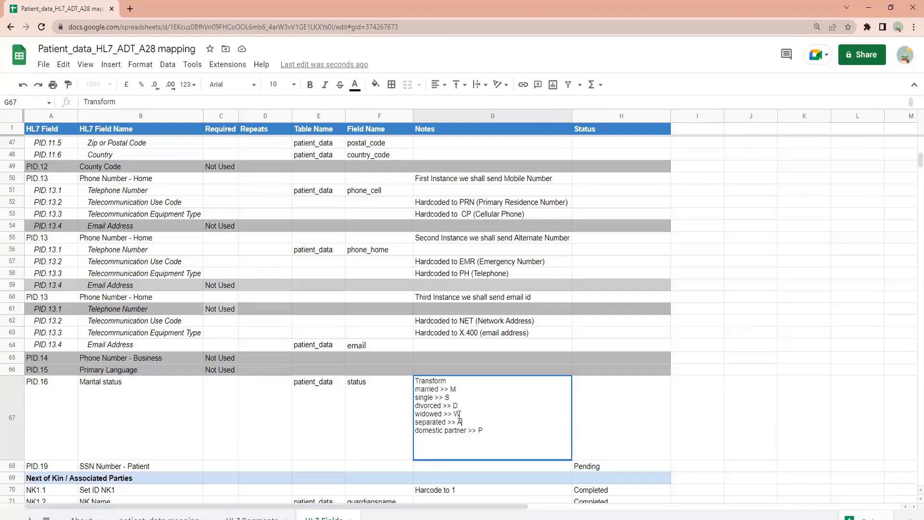
left_click(379, 415)
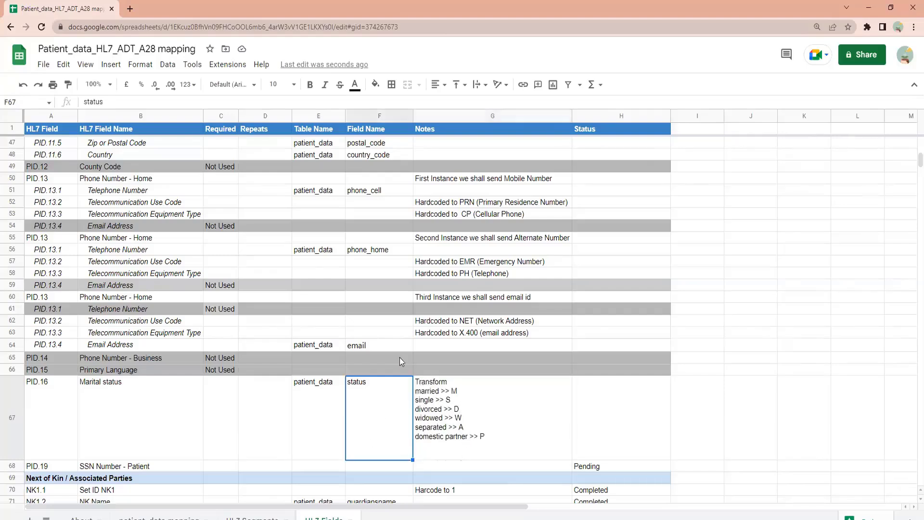
- Check the PID.19 SSN Number - Patient row and its status
scroll(400, 357, "down", 3)
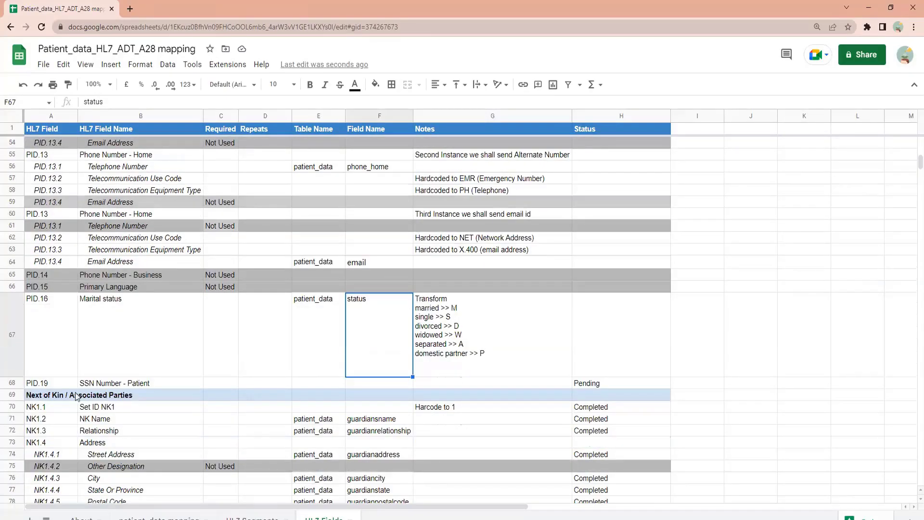
left_click(60, 383)
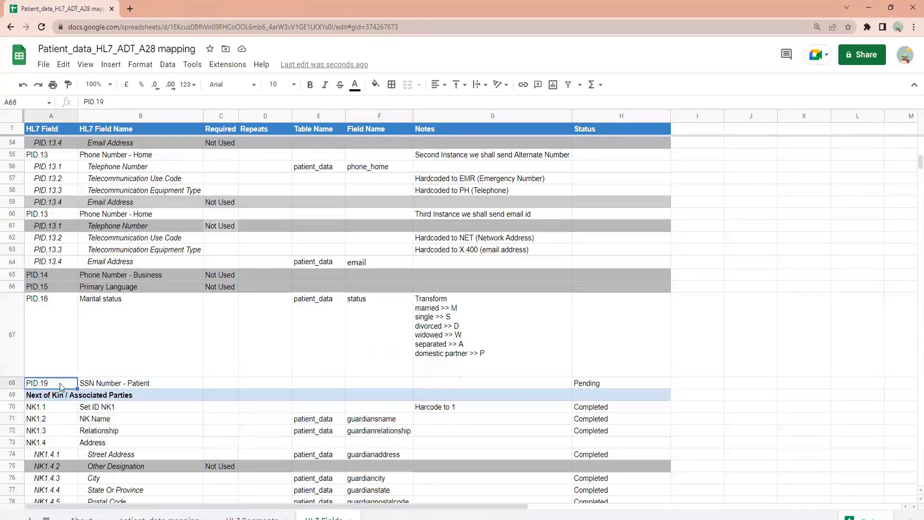
left_click(144, 384)
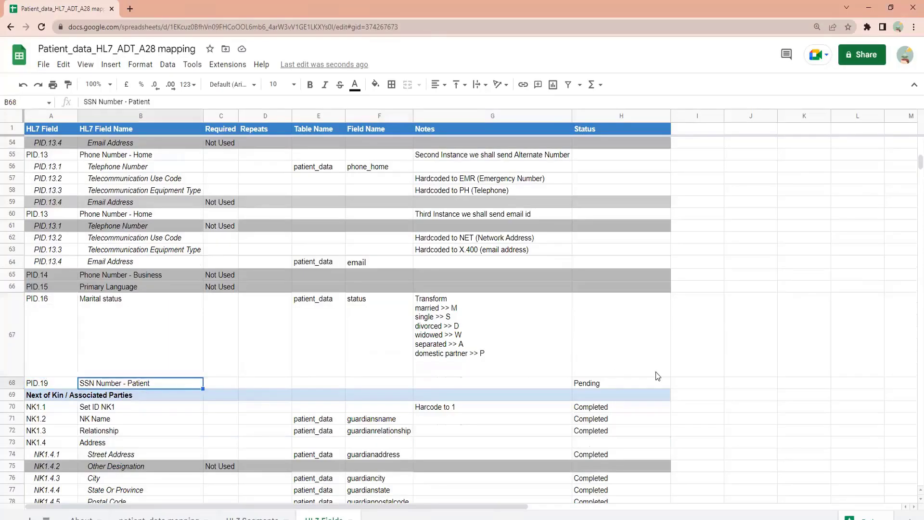
left_click(601, 386)
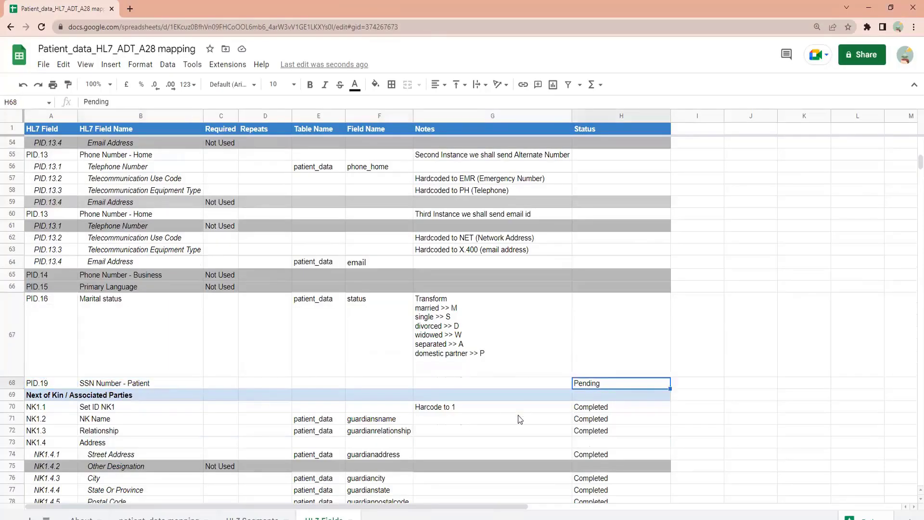
- Clear the Completed status entries from the Next of Kin rows NK1.1 through NK1.5
scroll(518, 415, "up", 10)
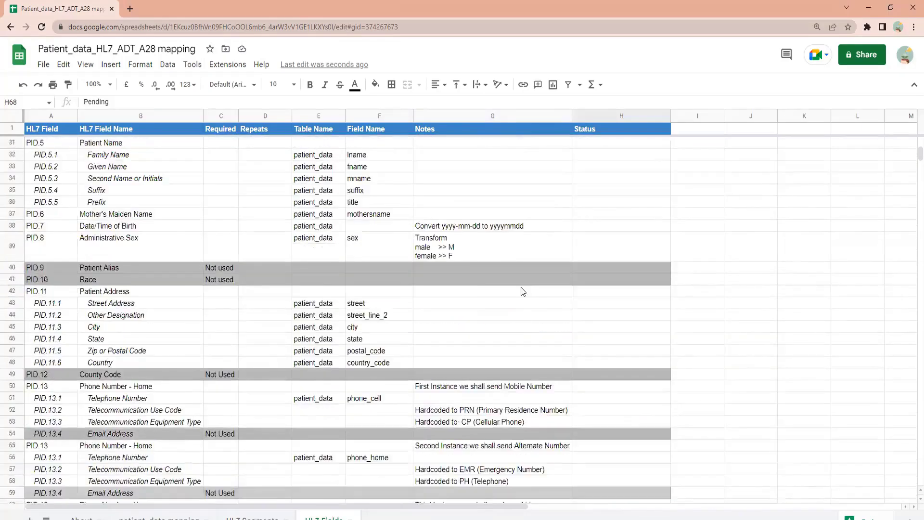
scroll(540, 441, "down", 12)
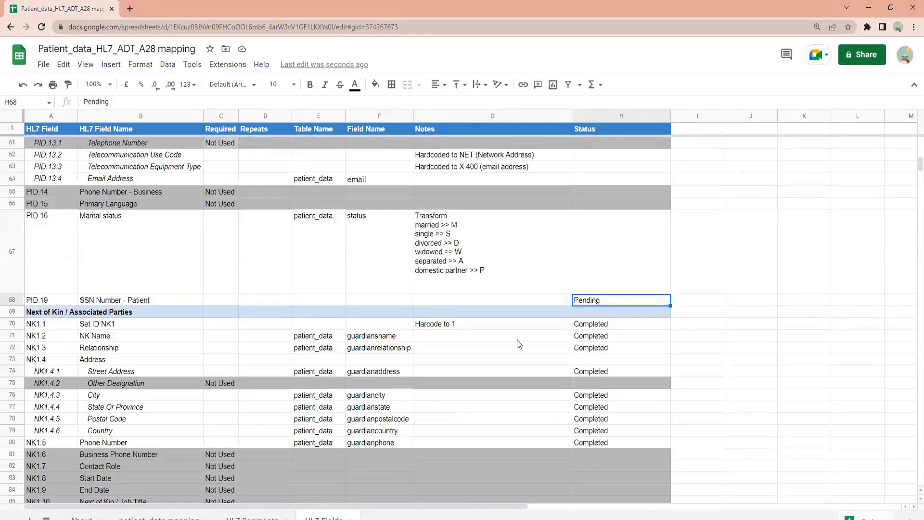
left_click(590, 324)
left_click(590, 442, "shift")
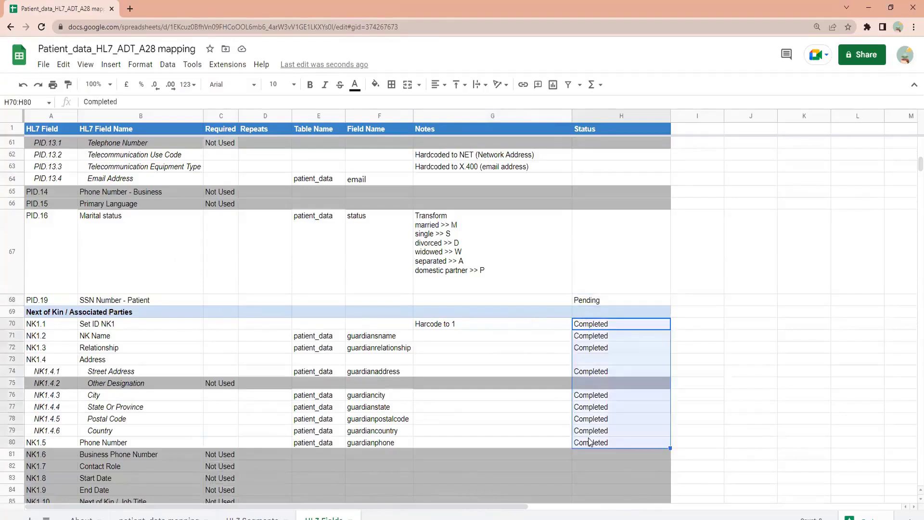
key("Delete")
left_click(436, 382)
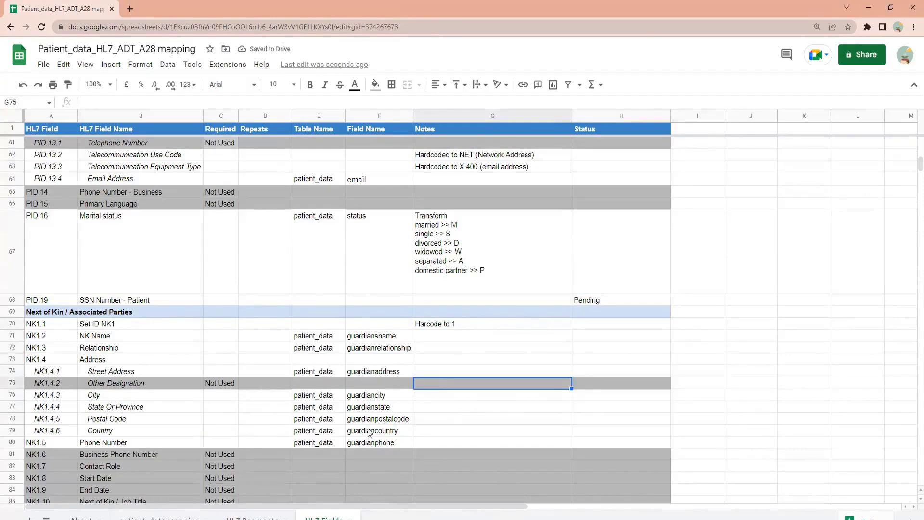
- Review the NK1 rows through NK1.15 Administrative Sex and its transform note, plus the design diagram in the mapping PDF
scroll(369, 432, "down", 2)
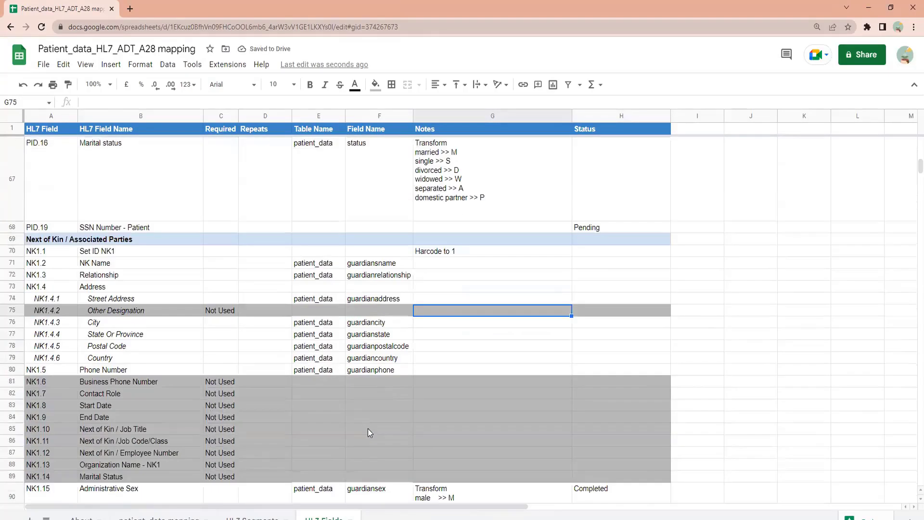
scroll(368, 432, "down", 3)
scroll(367, 432, "up", 2)
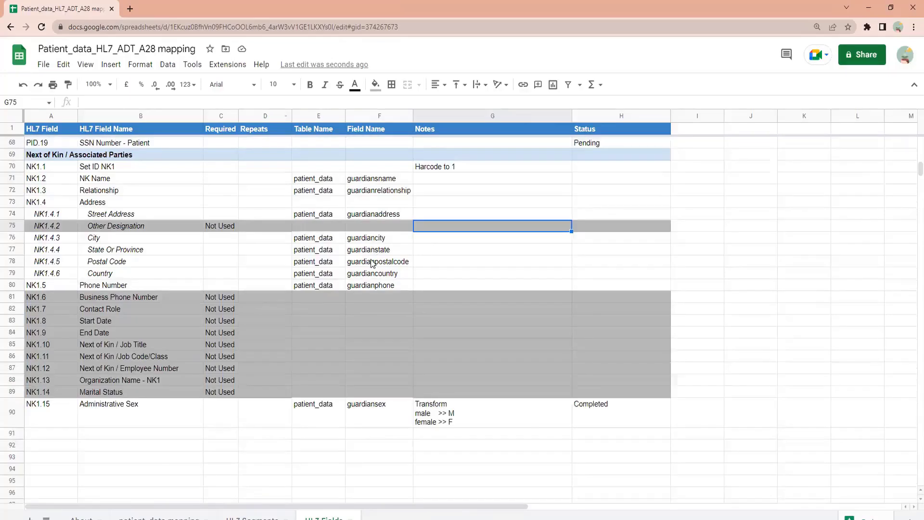
left_click(142, 286)
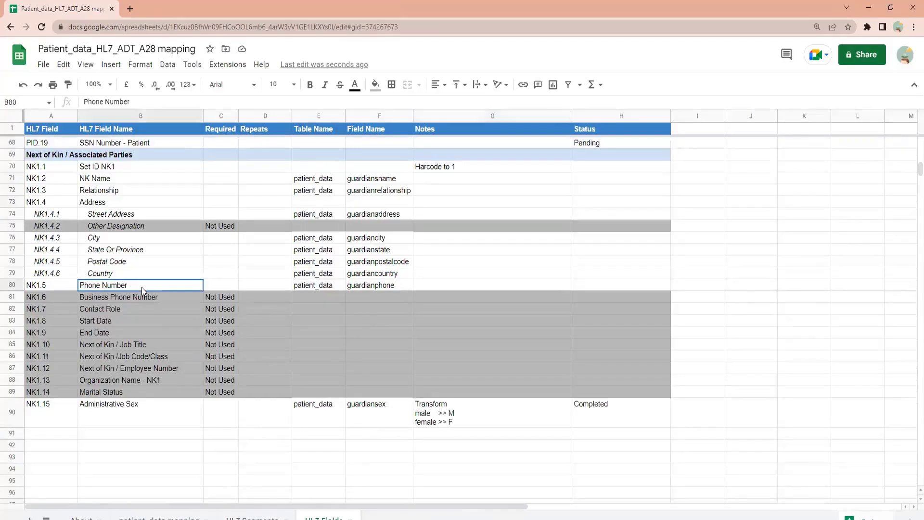
left_click(142, 414)
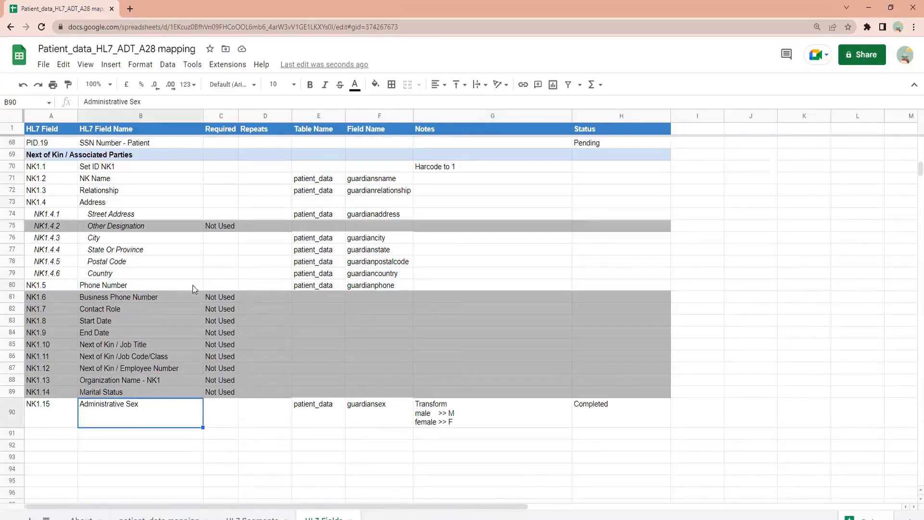
scroll(192, 285, "up", 3)
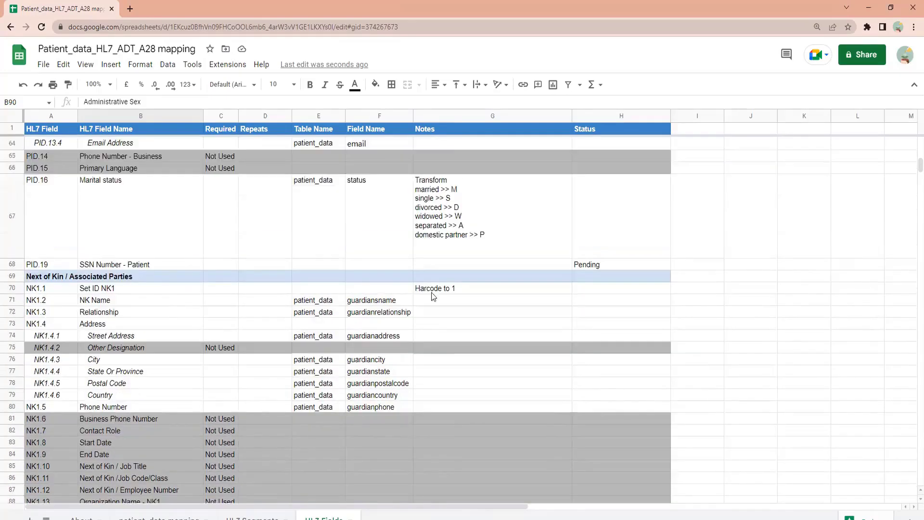
scroll(460, 393, "down", 3)
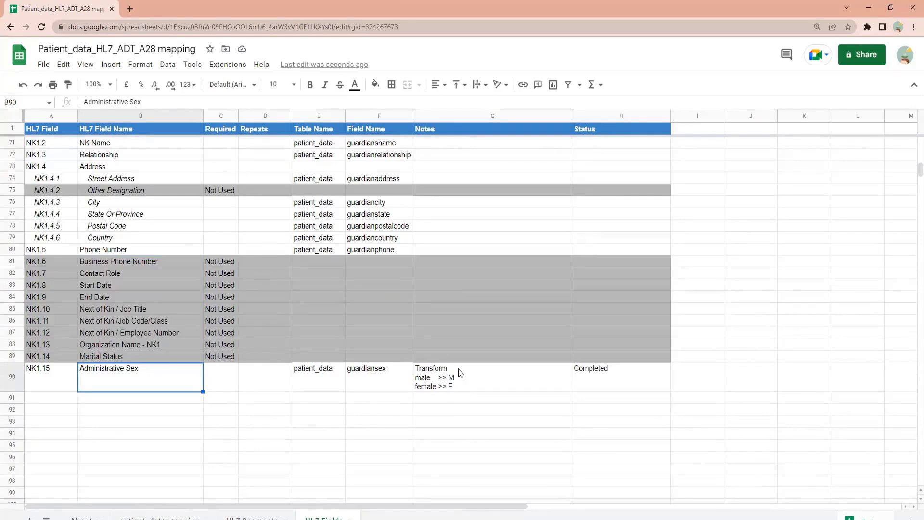
scroll(460, 373, "up", 3)
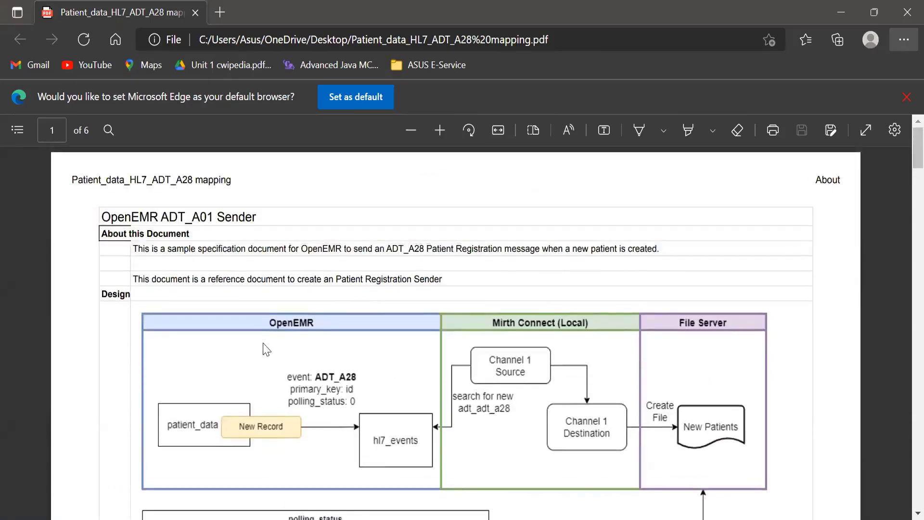
scroll(284, 406, "down", 2)
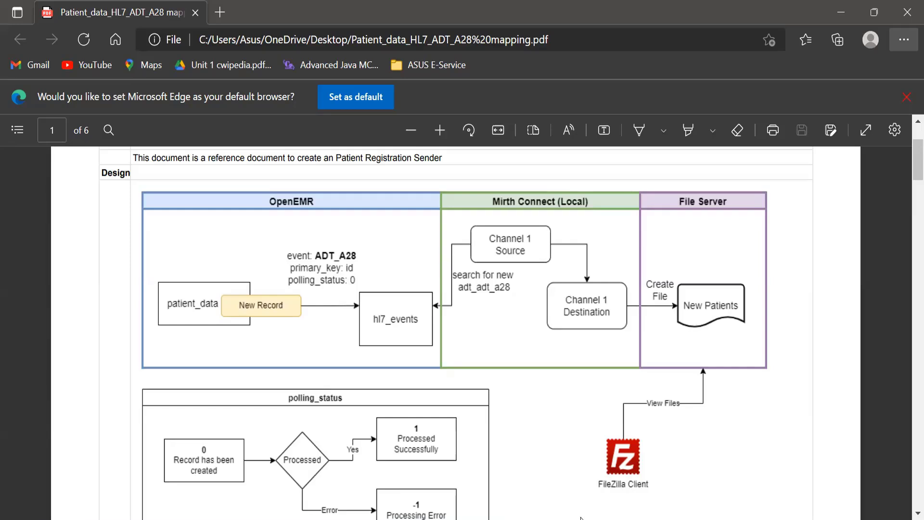
- Switch to MySQL Workbench, change the query to "select * from patient_data;" and execute it
left_click(560, 519)
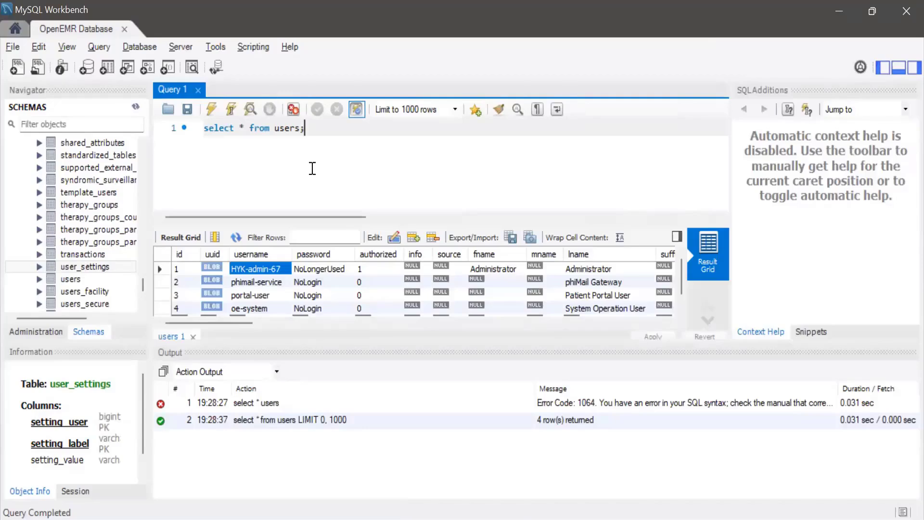
key("Left")
key("BackSpace")
key("BackSpace")
key("BackSpace")
key("BackSpace")
key("BackSpace")
type("patient_")
type("t")
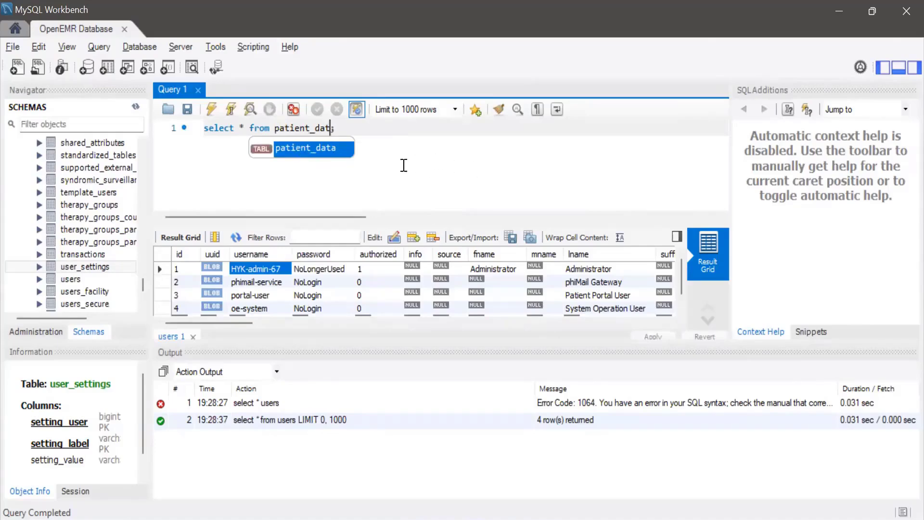
key("Return")
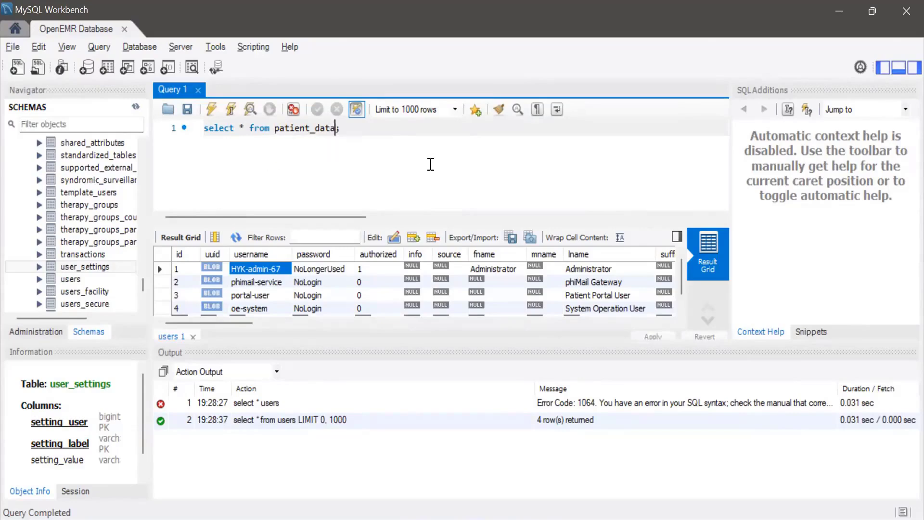
key("Home")
key("shift+End")
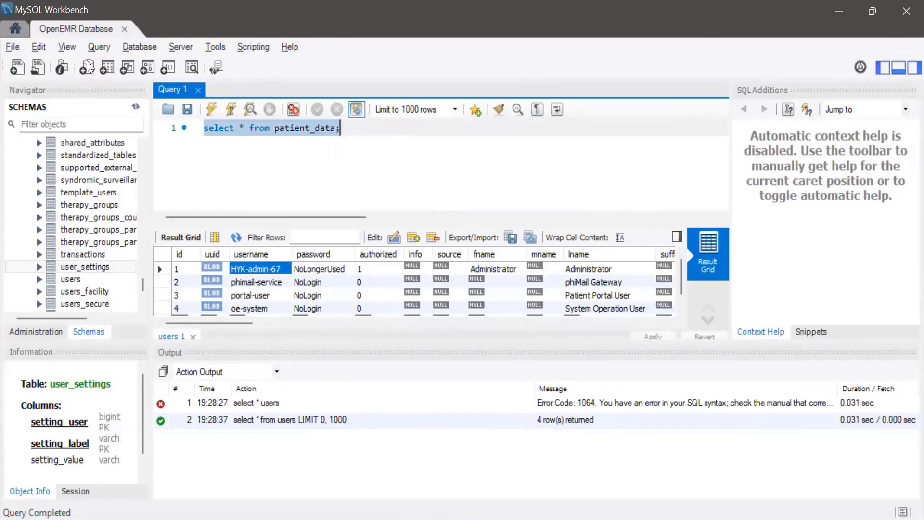
left_click(209, 108)
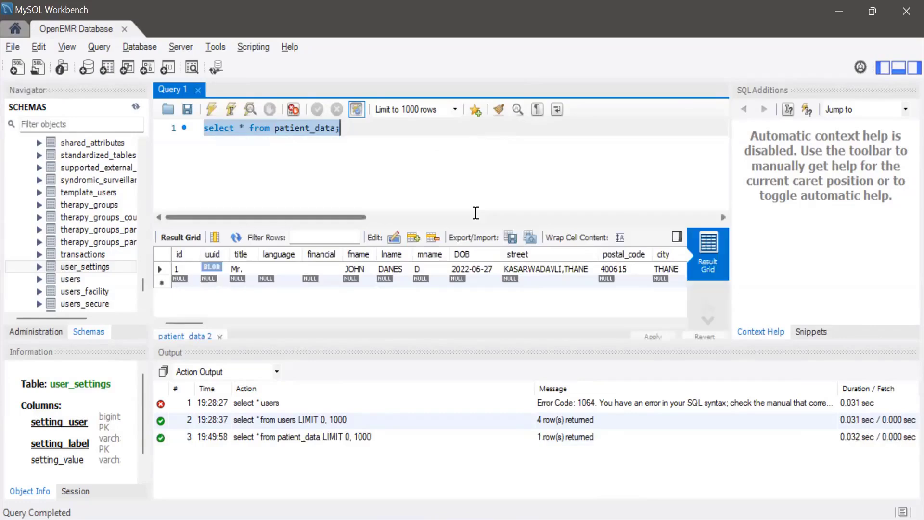
- Examine the patient_data record's columns from title across to ss in the result grid
left_click(246, 273)
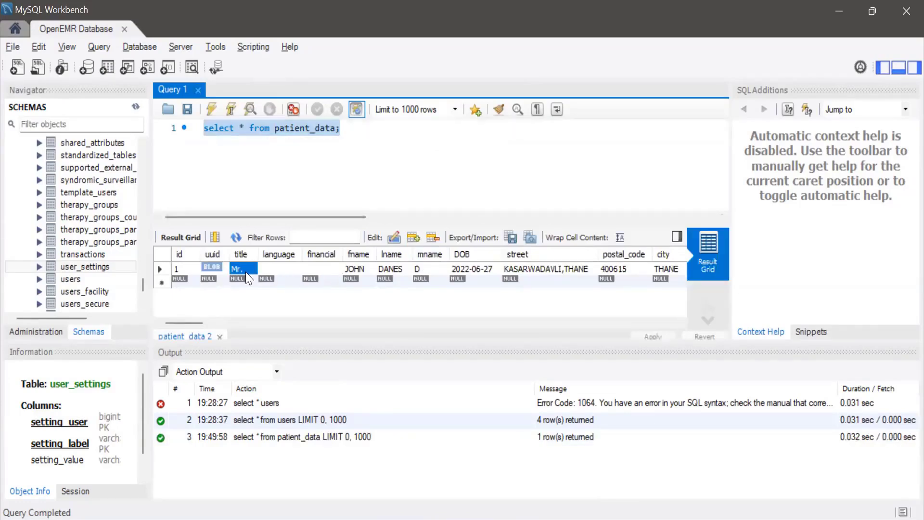
key("Right")
key("Right")
key("Right")
key("Right")
key("Right")
key("Right")
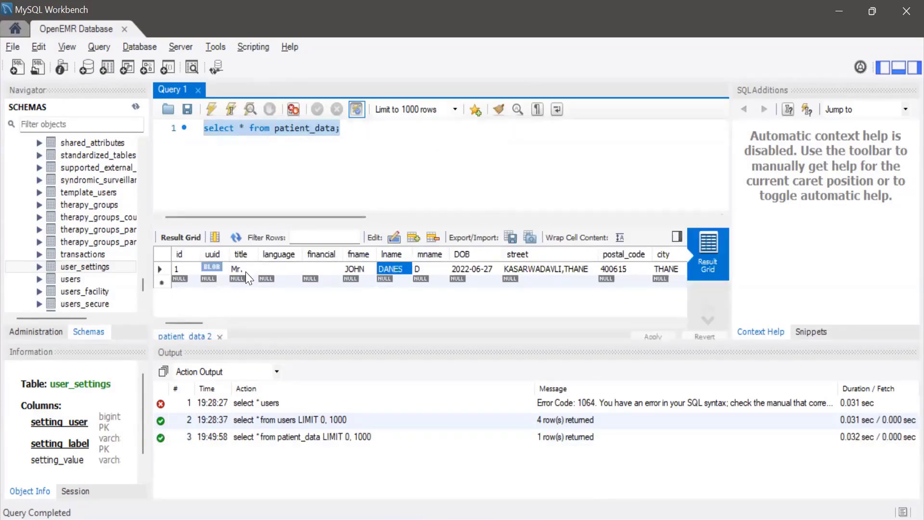
key("Right")
key("Right")
key("Right")
key("Right")
key("Right")
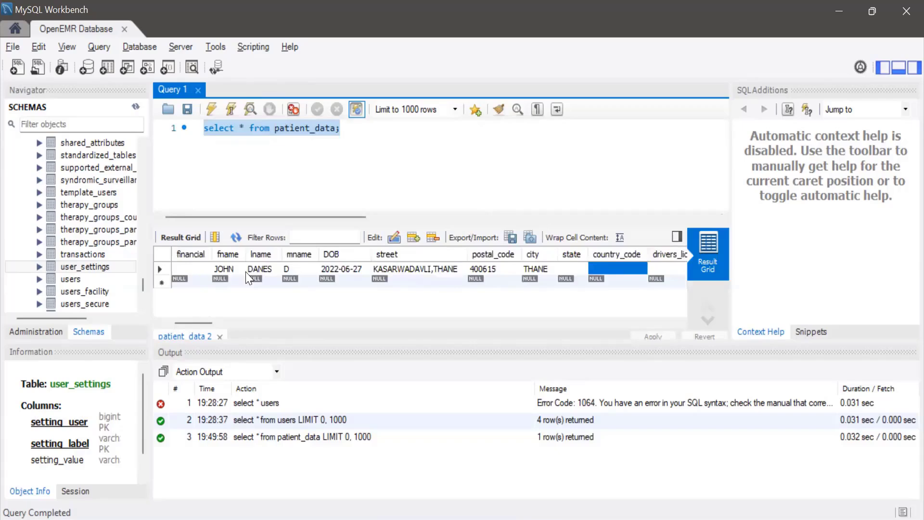
key("Right")
key("Right")
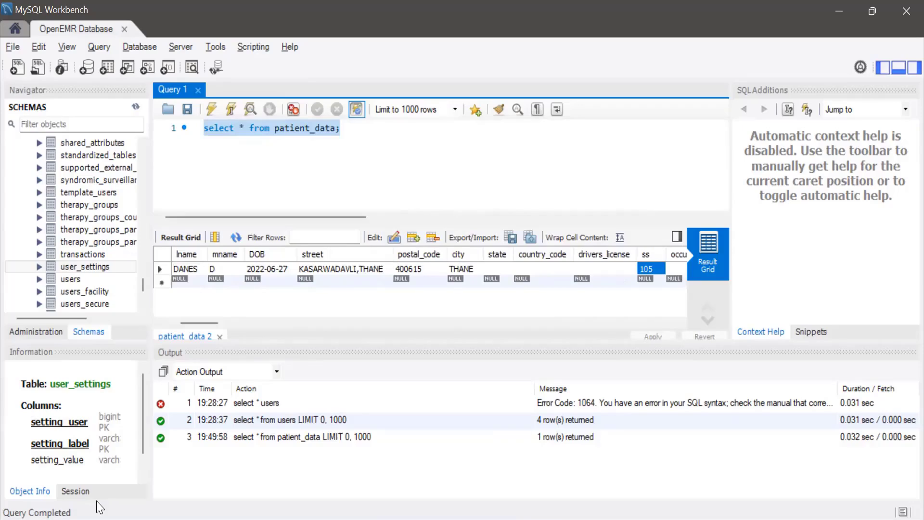
- Clear the patient_data query from the SQL editor
key("alt+Tab")
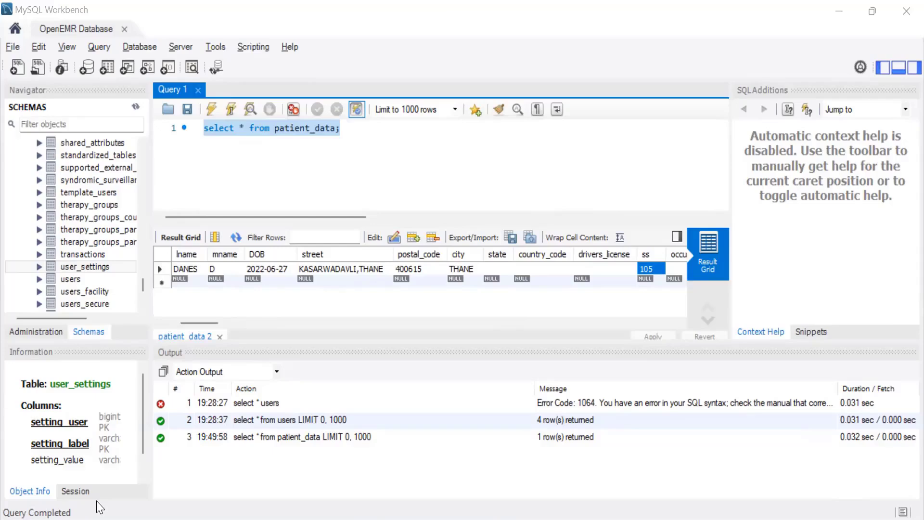
left_click(374, 143)
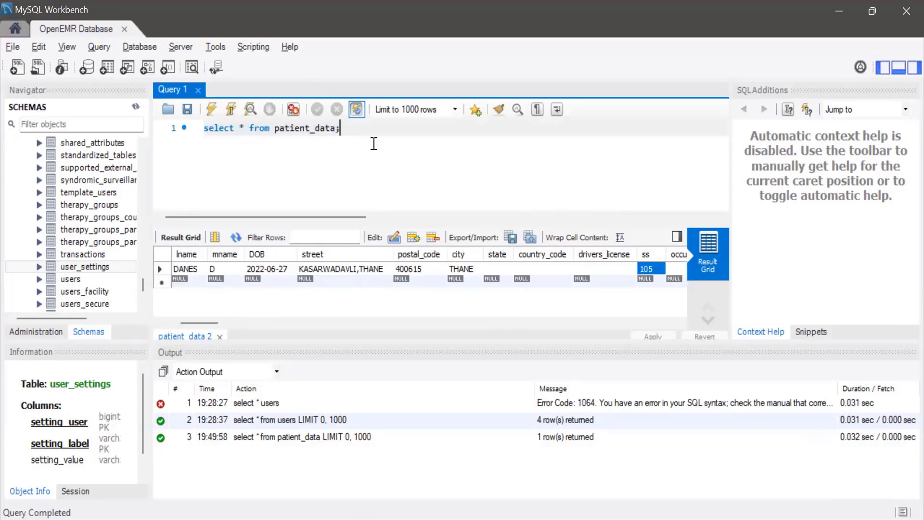
key("ctrl+a")
key("BackSpace")
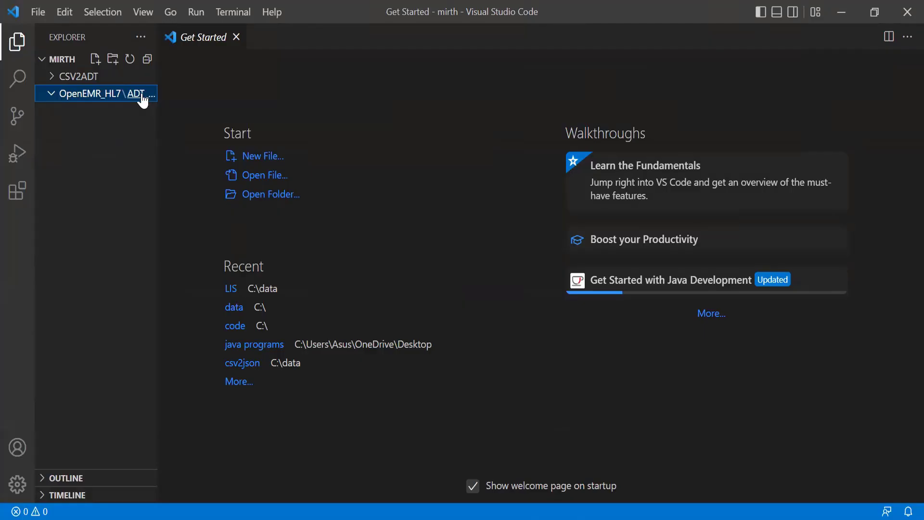
- In Visual Studio Code, create the file "01 HL7_Events Table.sql" in the ADT_A28 Patient Registration folder
right_click(130, 96)
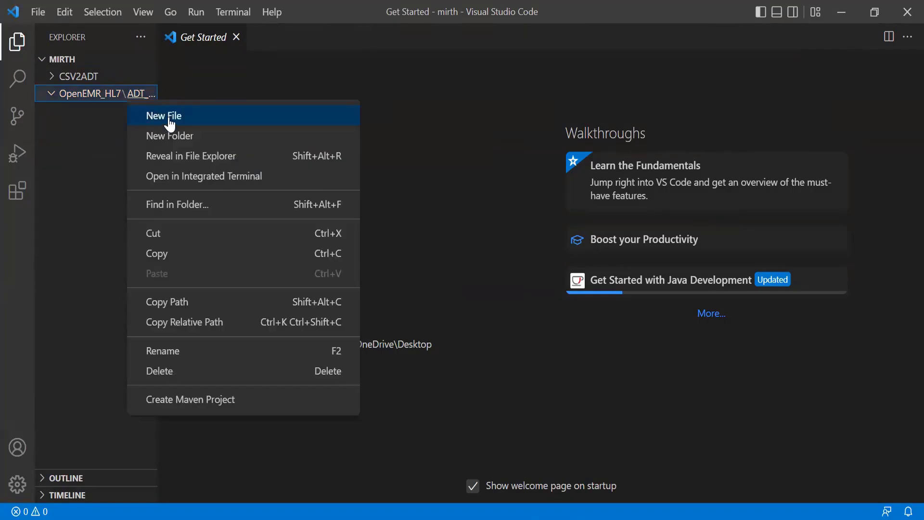
left_click(166, 118)
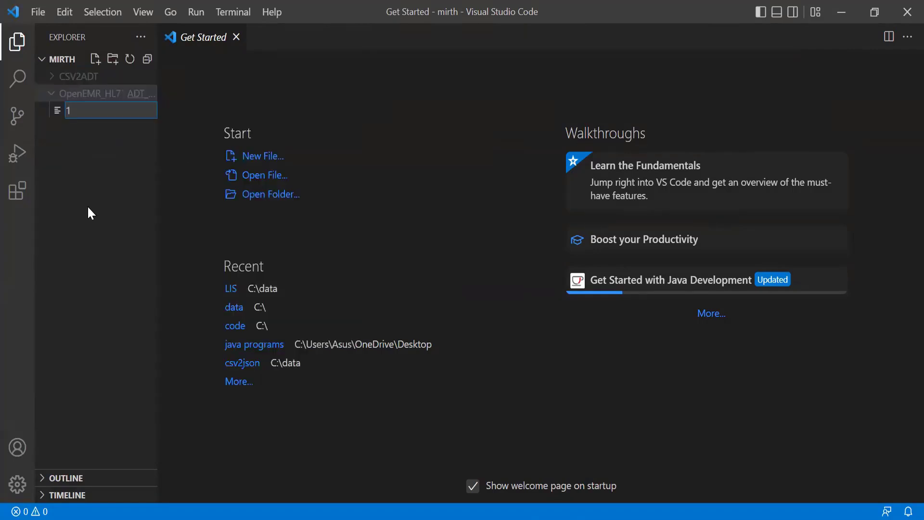
type("01")
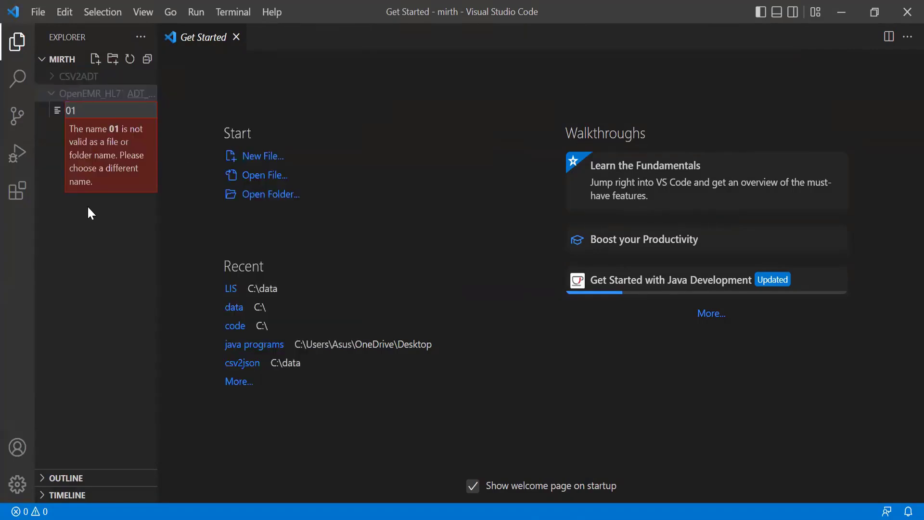
type(" H")
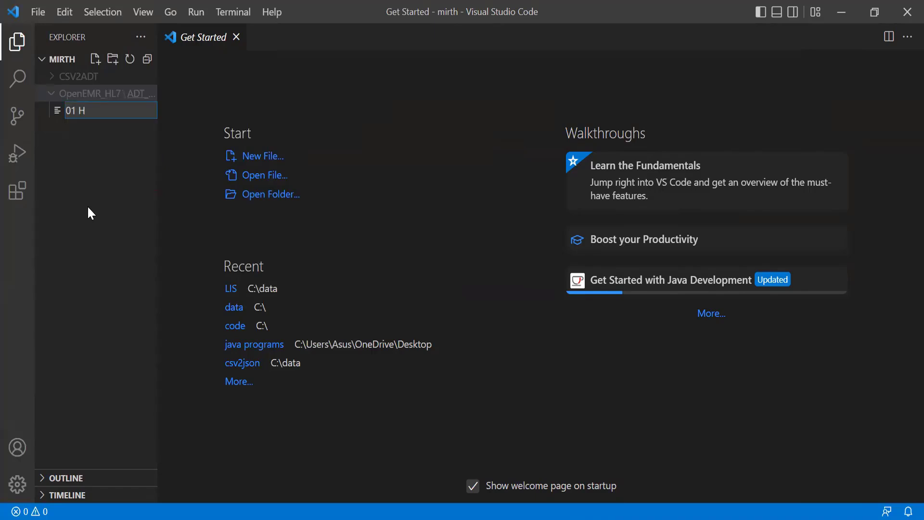
type("L7_Events Table.sql")
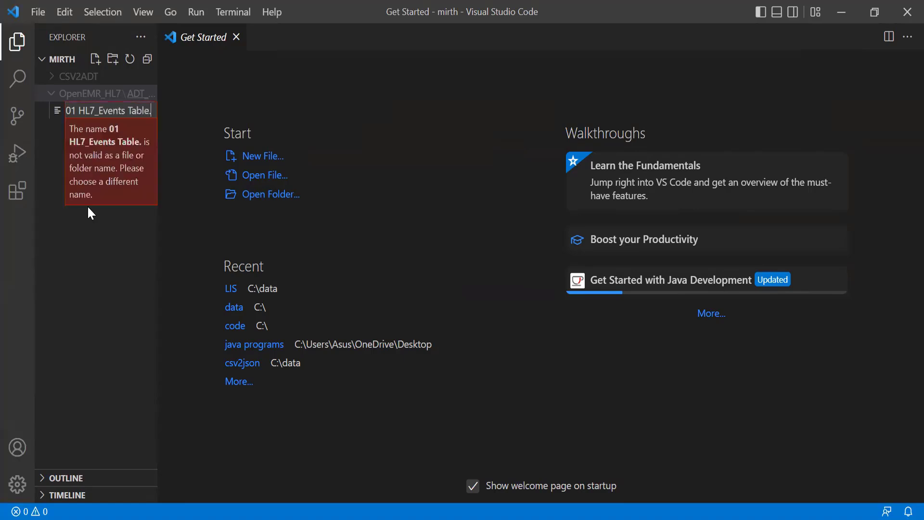
key("Return")
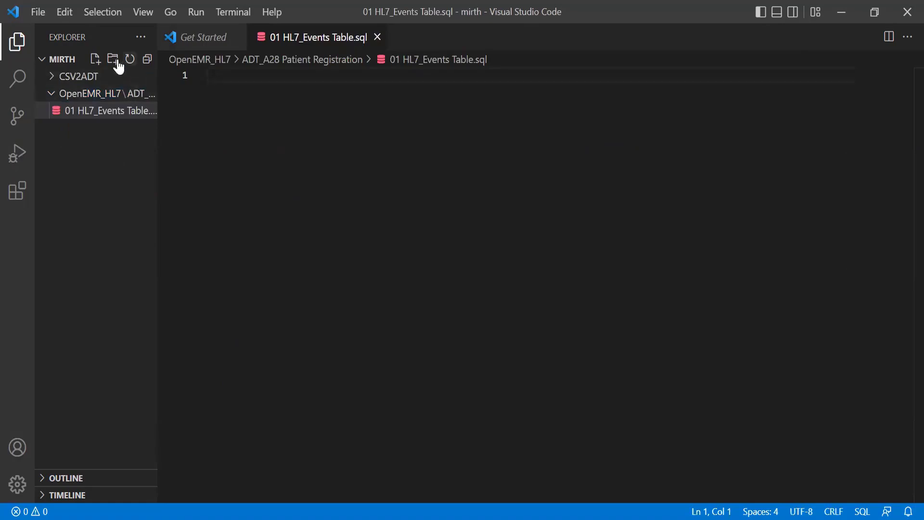
- Create the file "02ADT_A28 Trigger.sql" in the same ADT_A28 Patient Registration folder
left_click(95, 59)
type("0")
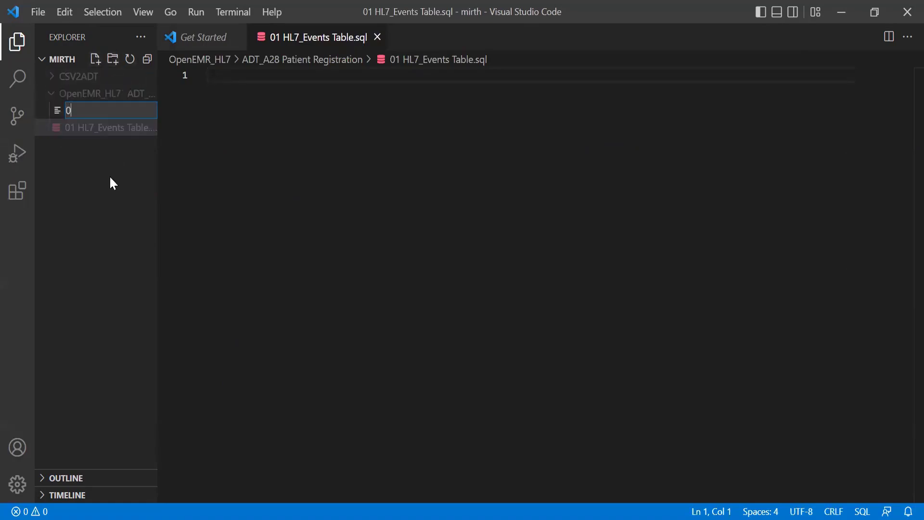
type("2ADT_A28 Trig")
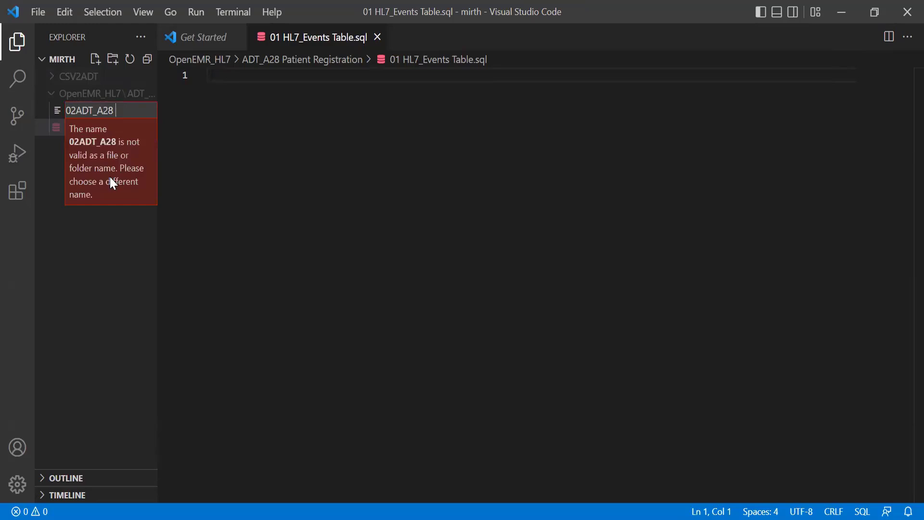
type("ger.")
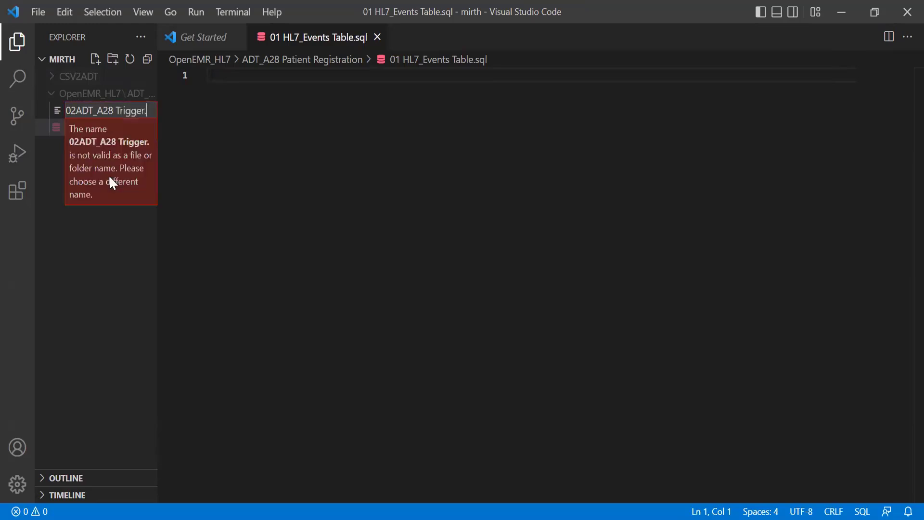
type("sql")
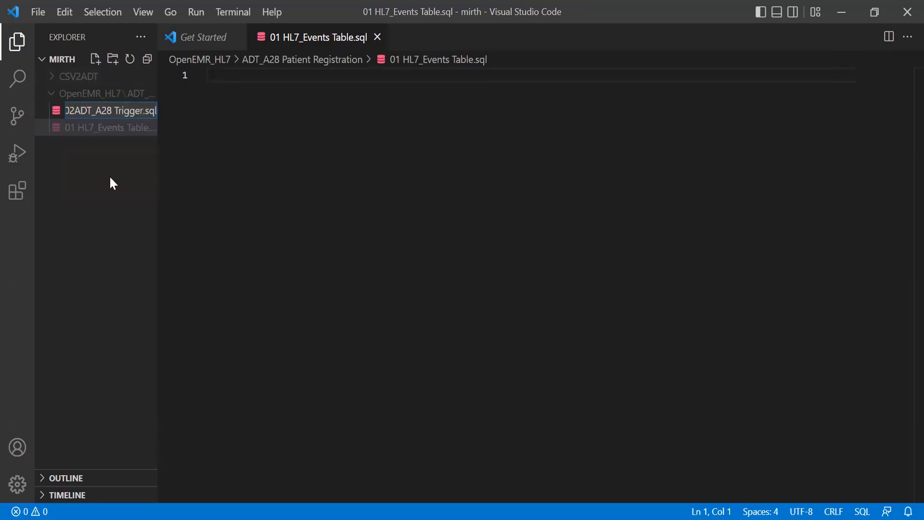
key("Return")
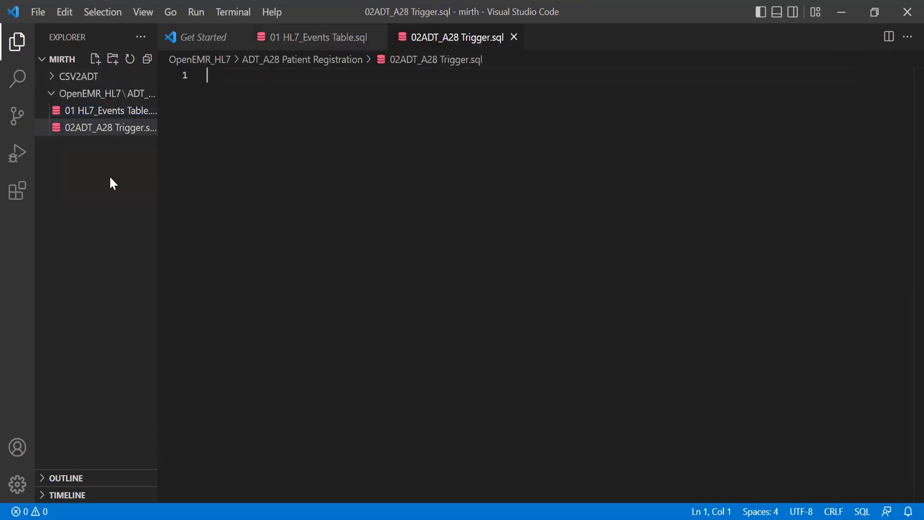
- Add a file named "11 Source Connector.sql" to the ADT_A28 Patient Registration folder
left_click(95, 59)
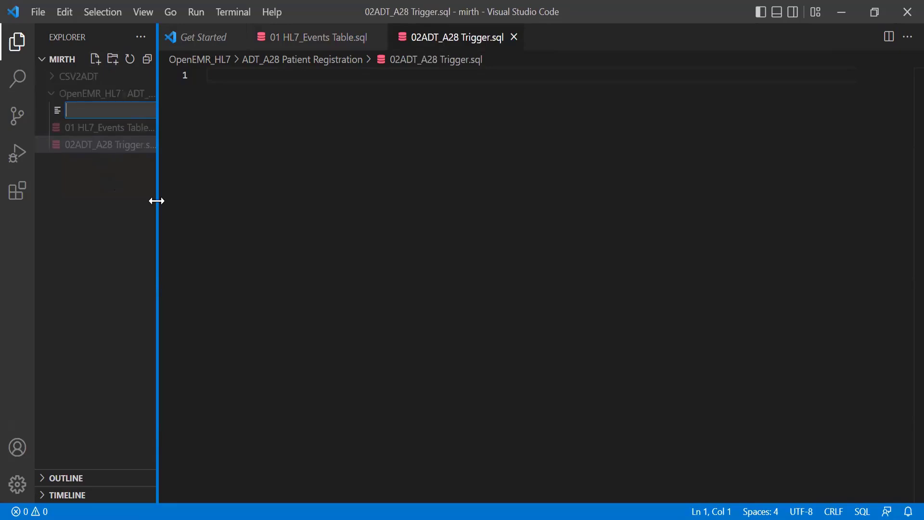
type("11 S")
type("o")
key("BackSpace")
type("ouece")
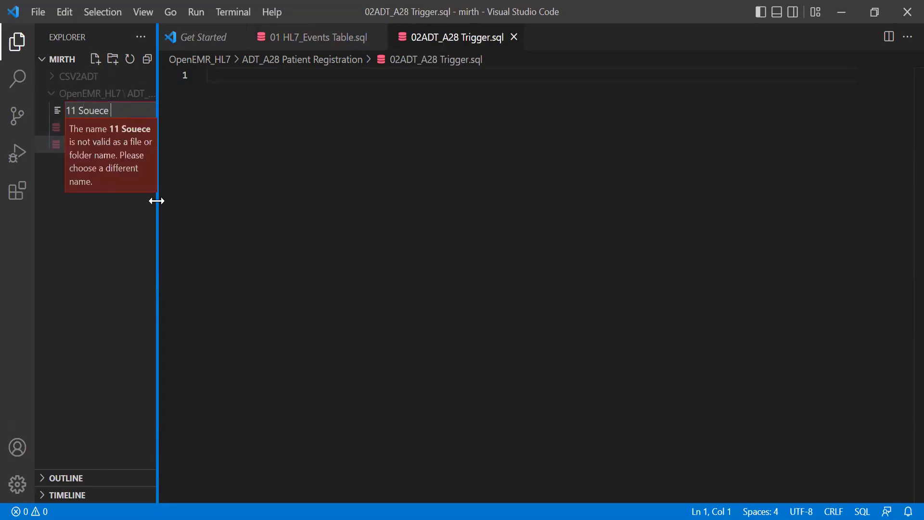
key("BackSpace")
key("BackSpace")
key("BackSpace")
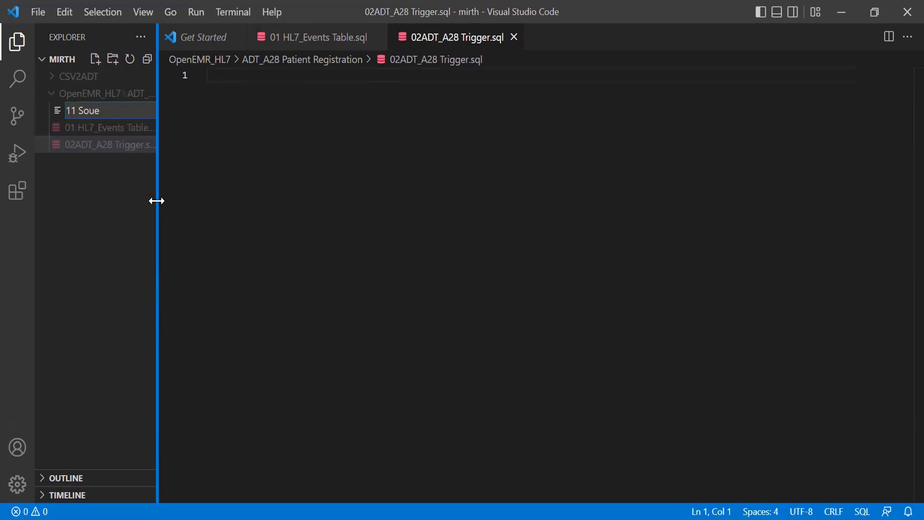
key("BackSpace")
type("rce Connector.sql")
key("Return")
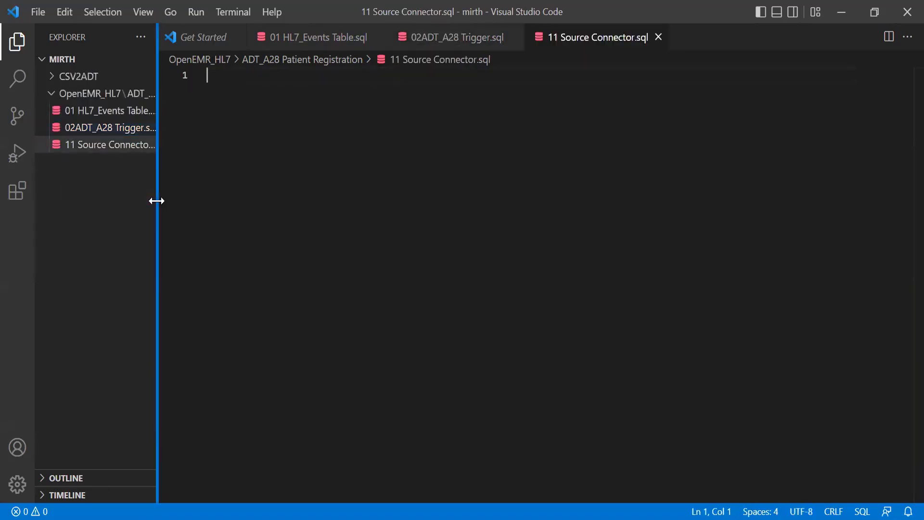
- Create the file "12 Source Transformer.js" in the ADT_A28 Patient Registration folder
left_click(95, 60)
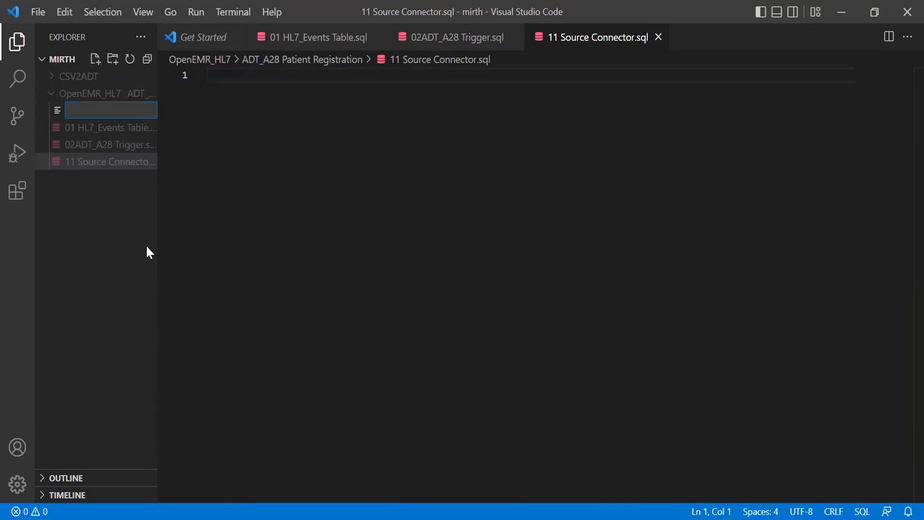
type("12Sou")
key("BackSpace")
key("BackSpace")
key("BackSpace")
type("Source Transformer.js")
key("Return")
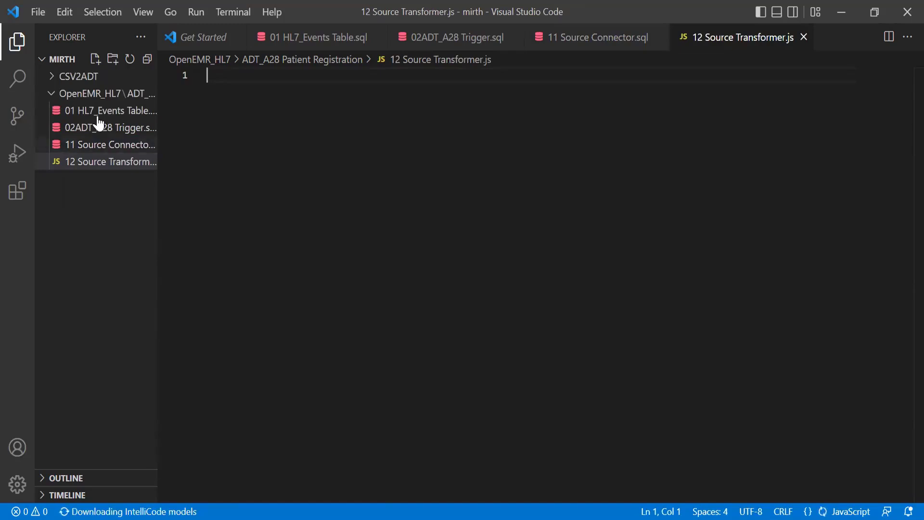
- Add a text file named "13 Destination Config.txt" to the ADT_A28 Patient Registration folder
left_click(95, 58)
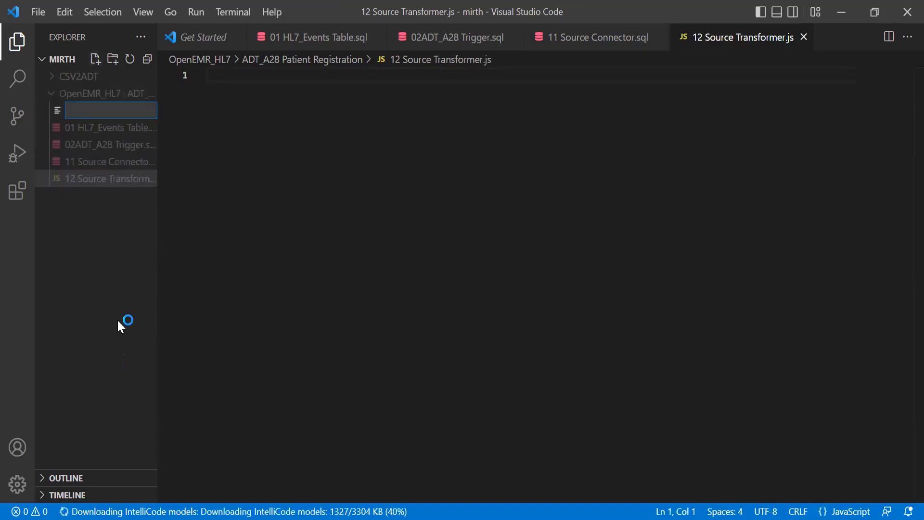
type("13 Desti")
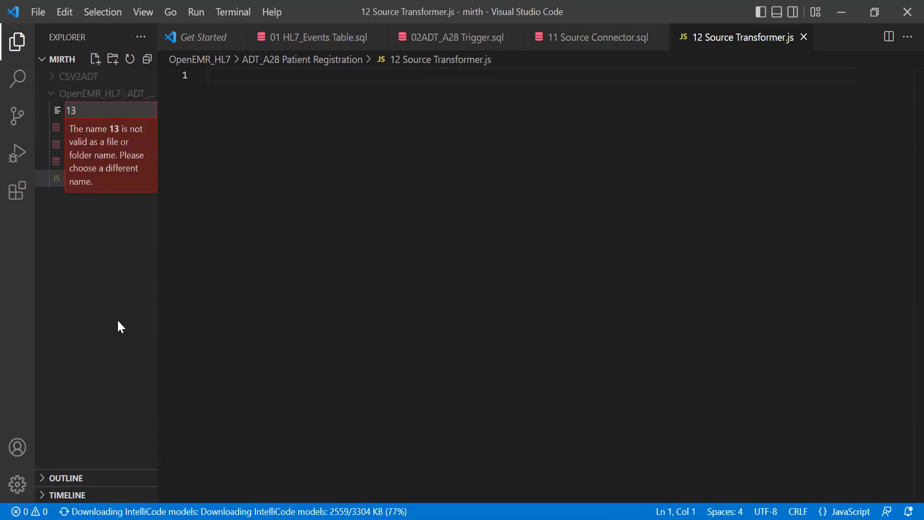
type("nation")
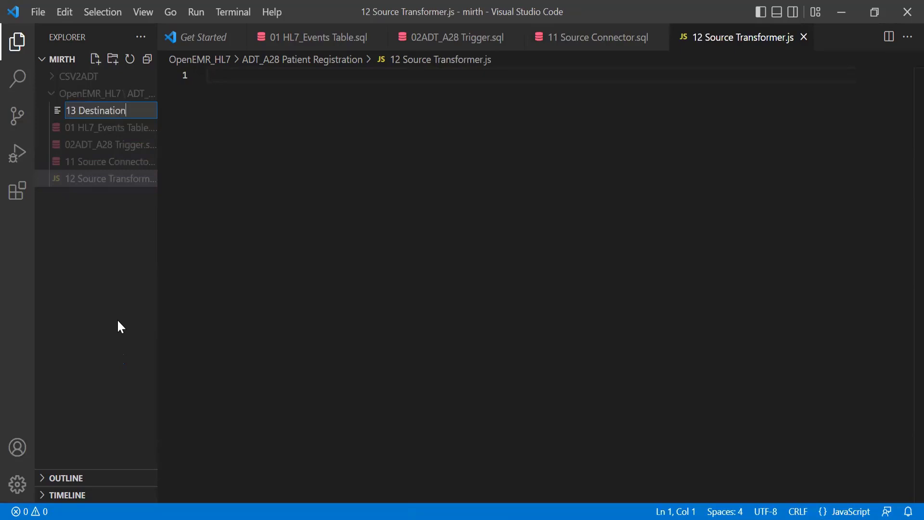
type(" Con")
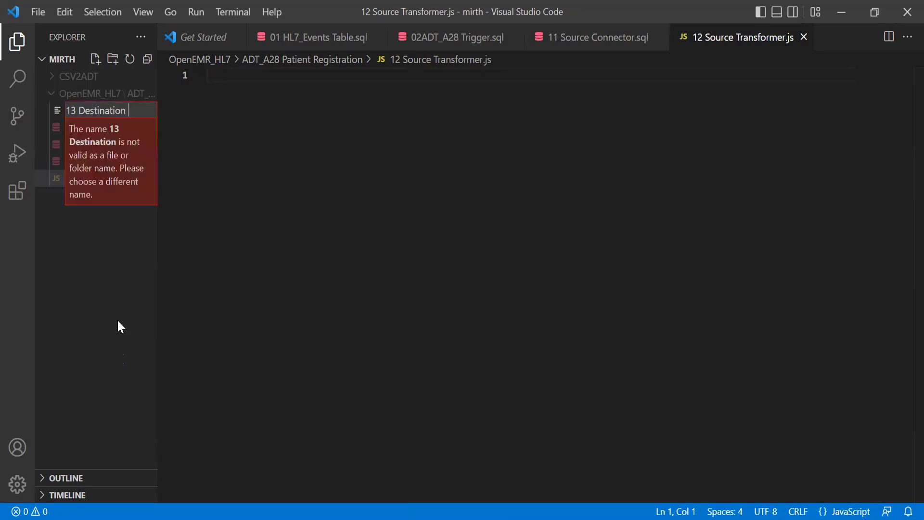
type("fit")
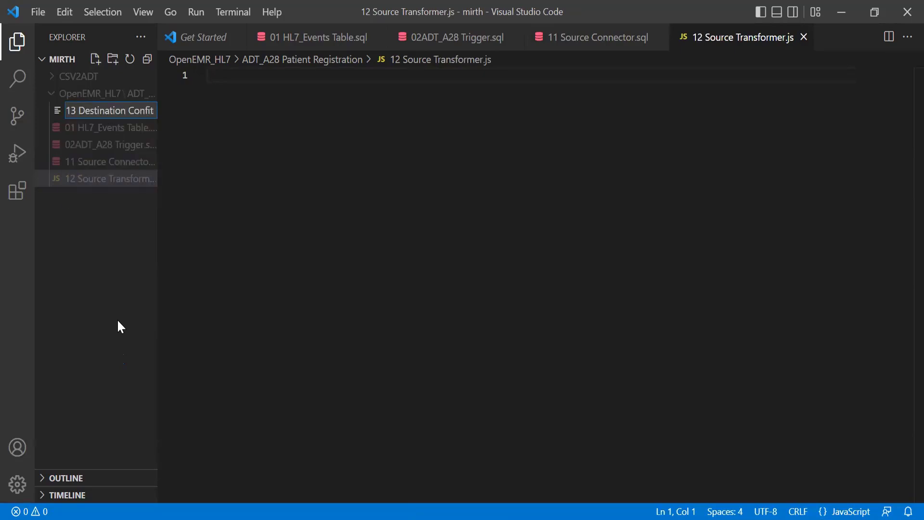
type("g.txt")
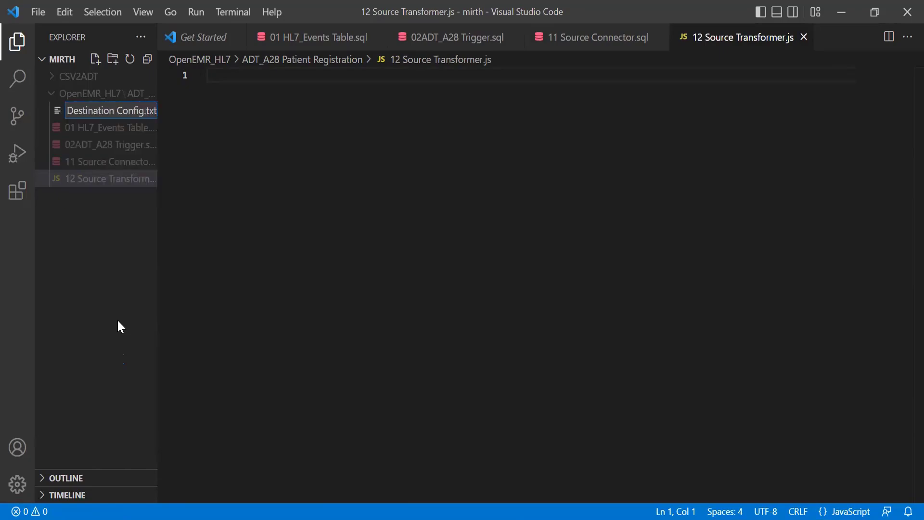
key("Return")
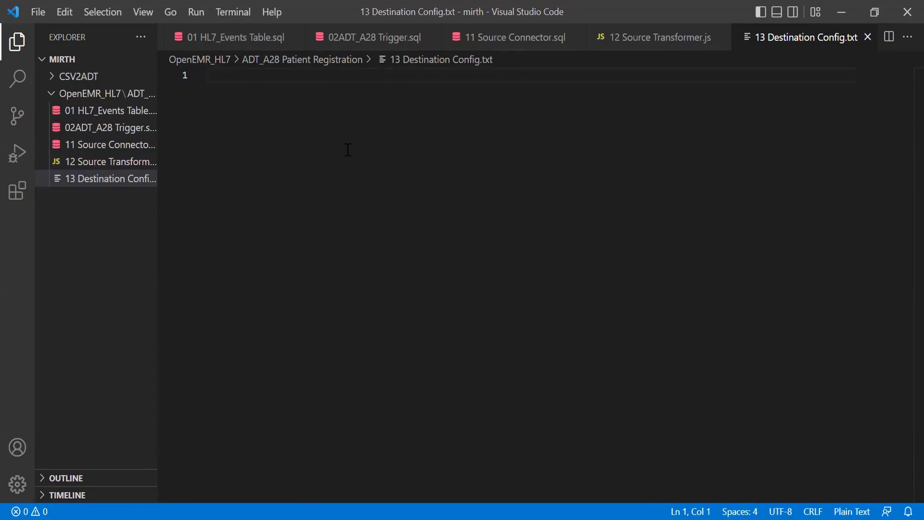
- Write "Connector Type: File Writer" as the first line of the destination config file
type("Destinat")
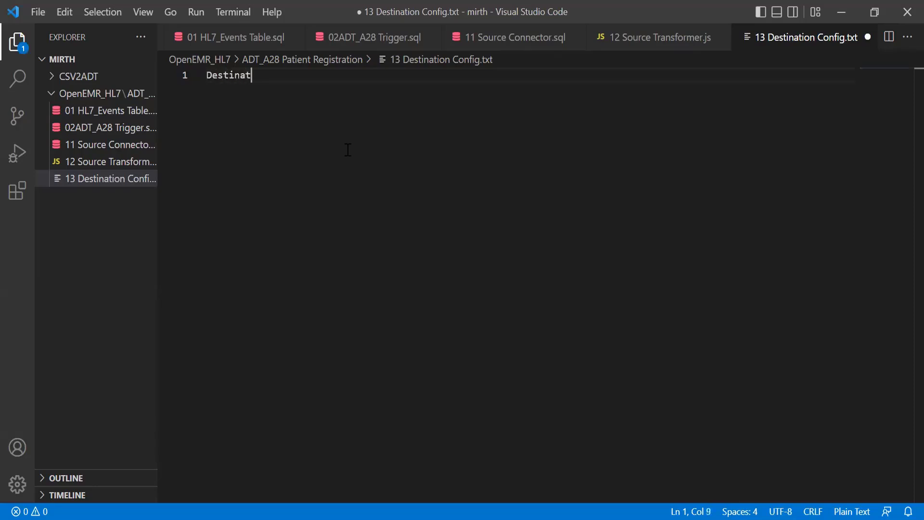
key("ctrl+a")
type("Connector Type: ")
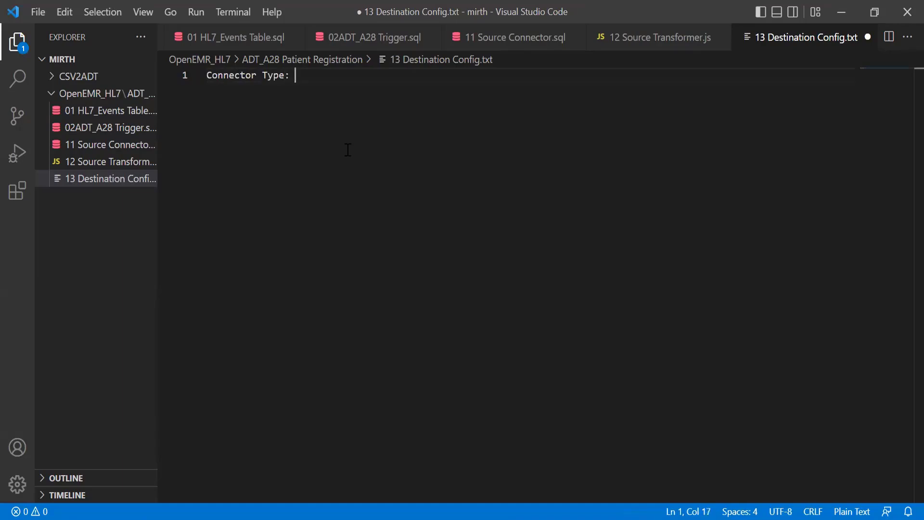
type("File Writer")
key("Return")
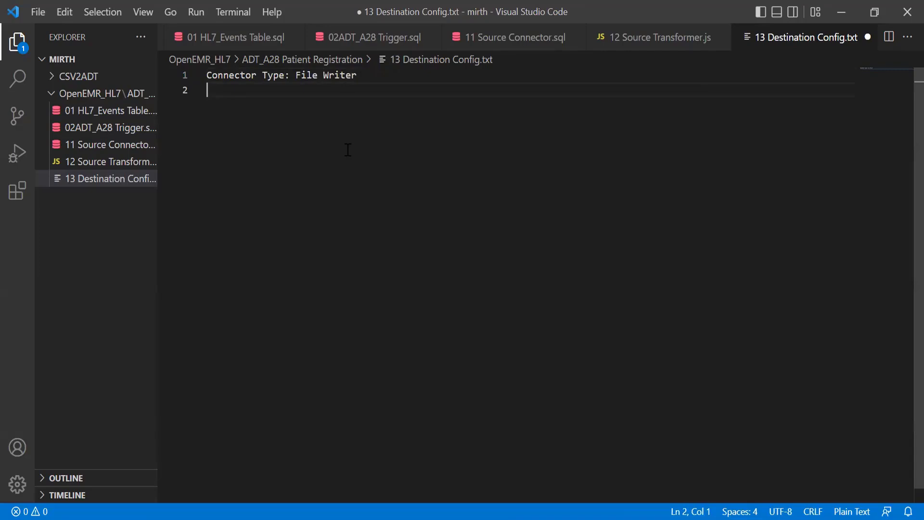
- Add the line "Set the Output Directory" below the connector type, separated by a blank line
key("Return")
type("Set the D")
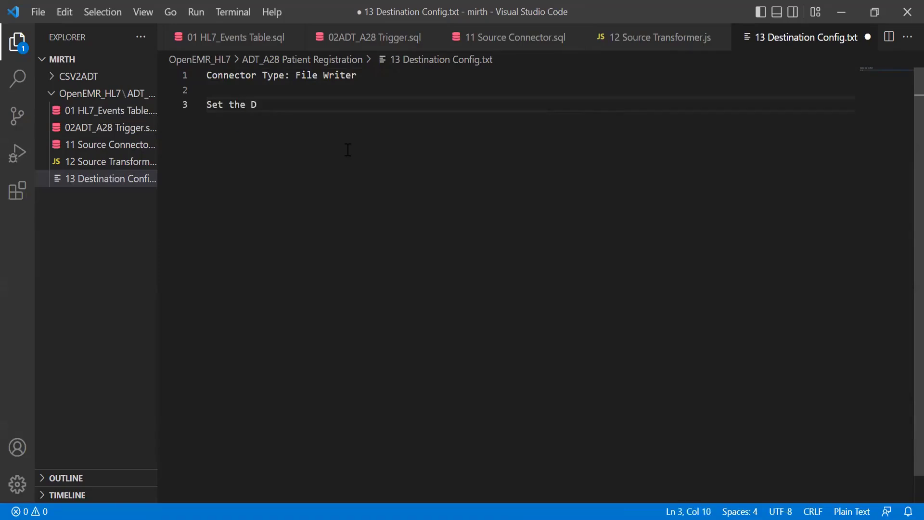
key("BackSpace")
type("Output Direcotry")
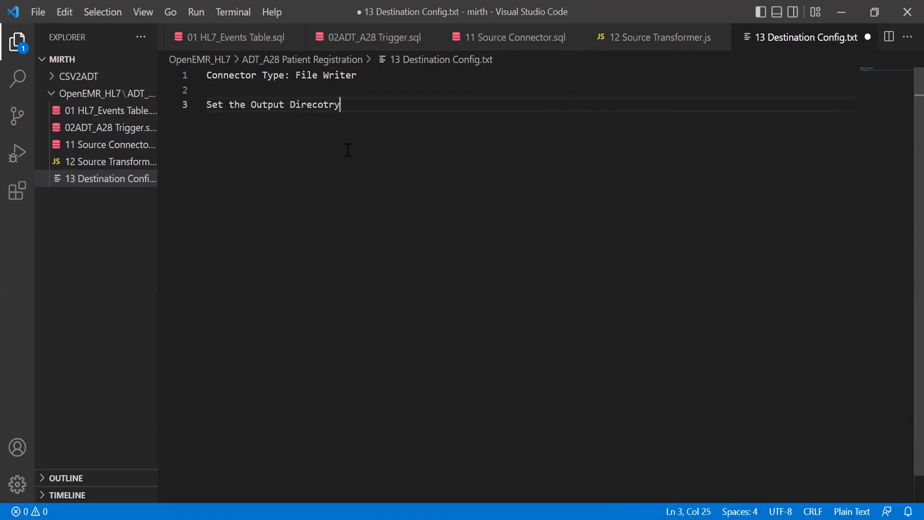
key("BackSpace")
key("BackSpace")
key("BackSpace")
key("BackSpace")
type("tory")
key("Return")
key("Return")
key("Return")
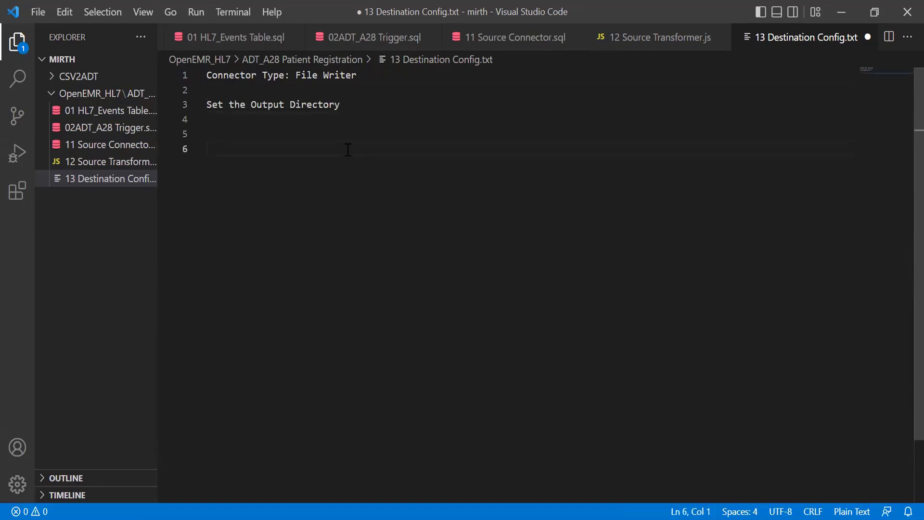
- Add the line "Template: ${message.encodedData}" below the output directory note
type("Template:")
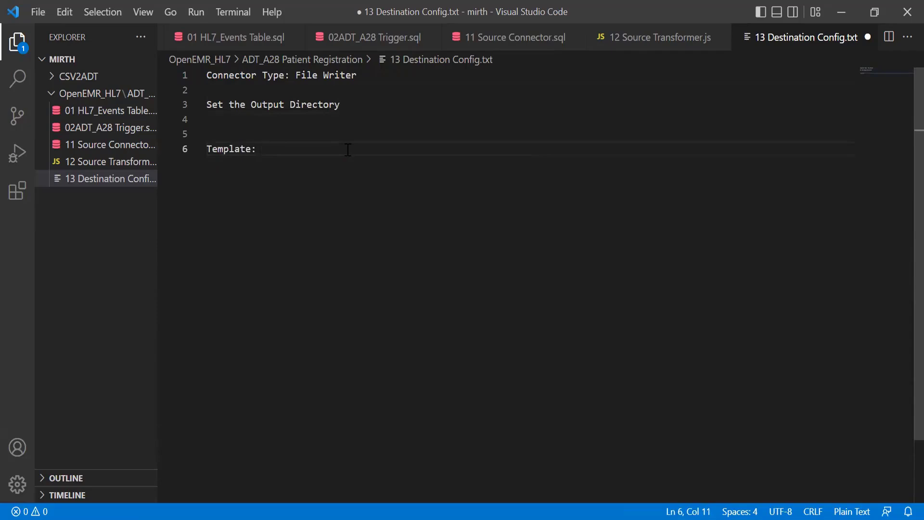
type(" $")
type("{")
type("message")
type(".e")
type("ncodedDat")
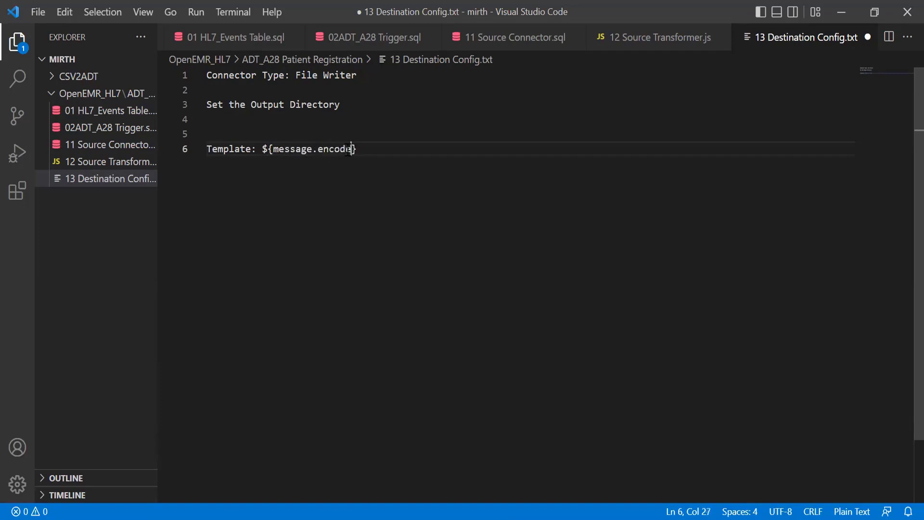
type("a")
- Remove the blank lines between the three entries of the destination config notes
key("Up")
key("Up")
key("Delete")
key("Delete")
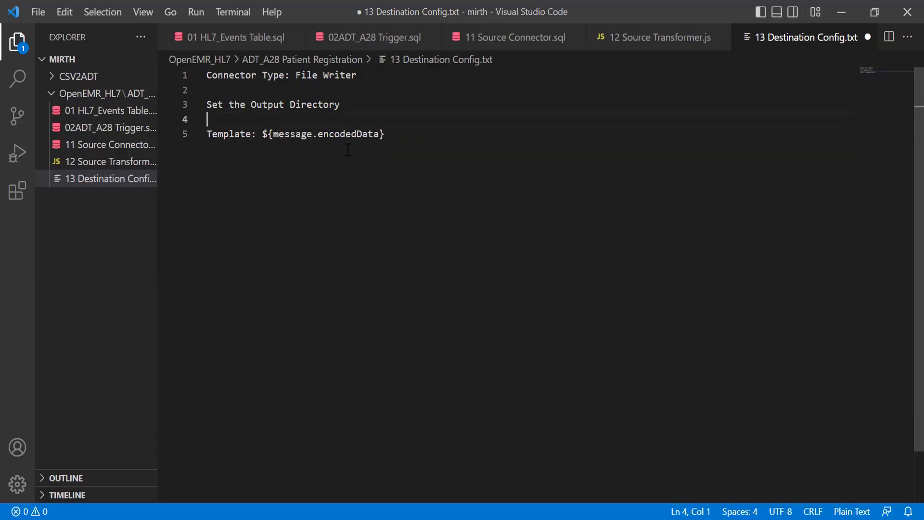
key("Up")
key("Up")
key("Delete")
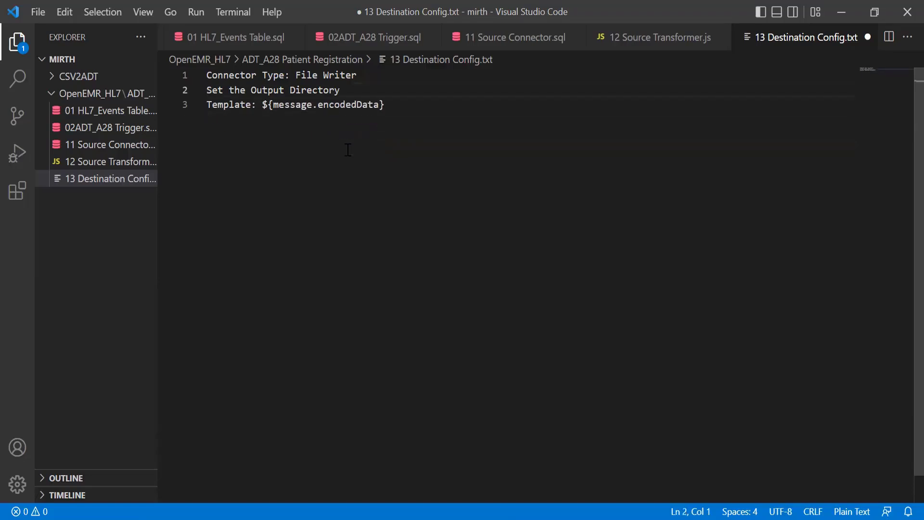